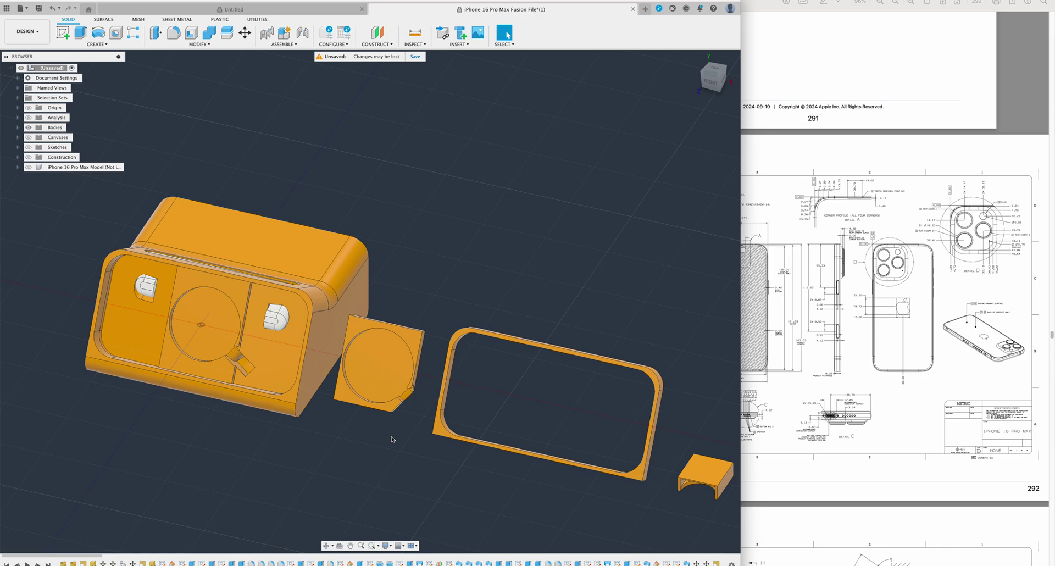
- Examine the iPhone dock body, its circular charger plate, the separate frame and the small part from the front and at an angle
scroll(392, 439, up, 1)
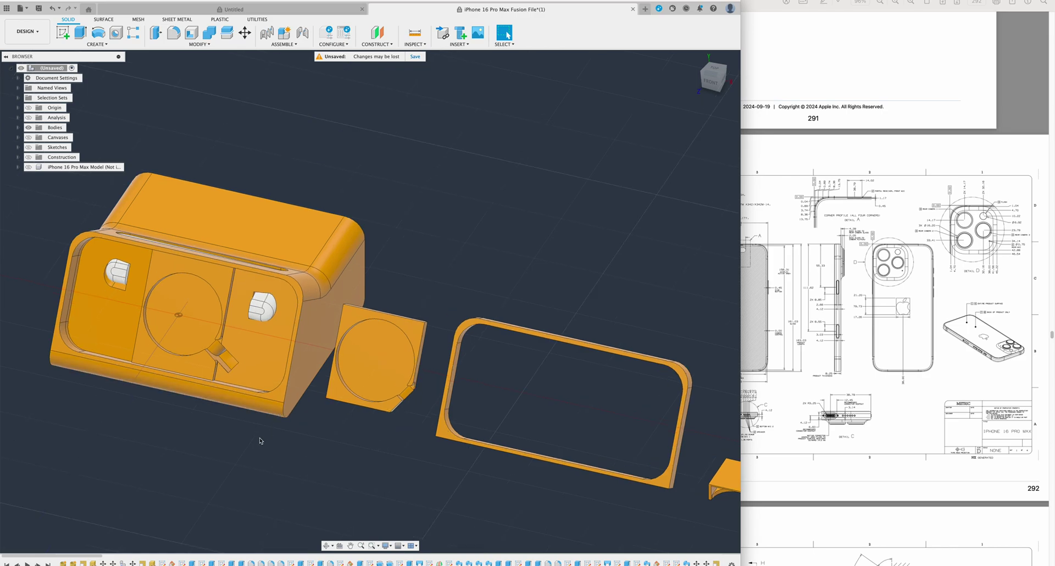
middle_drag(261, 441, 389, 454)
scroll(389, 453, down, 1)
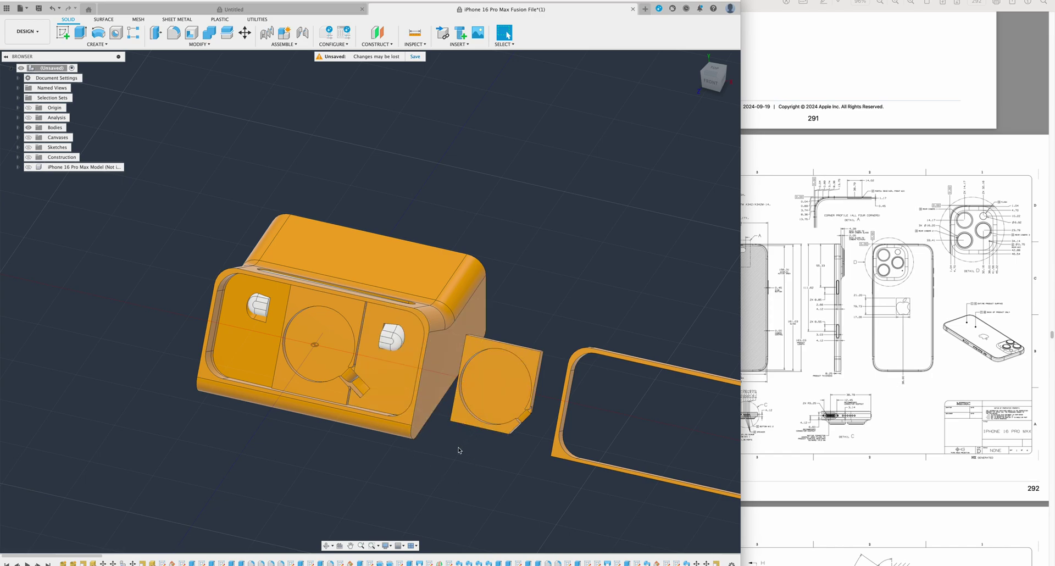
middle_drag(454, 456, 493, 453)
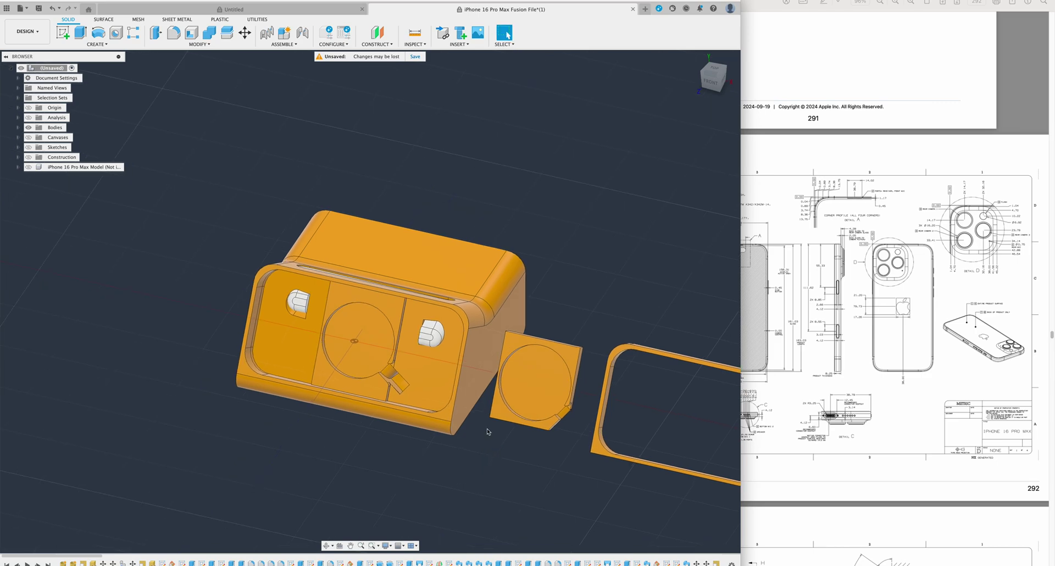
scroll(472, 440, up, 3)
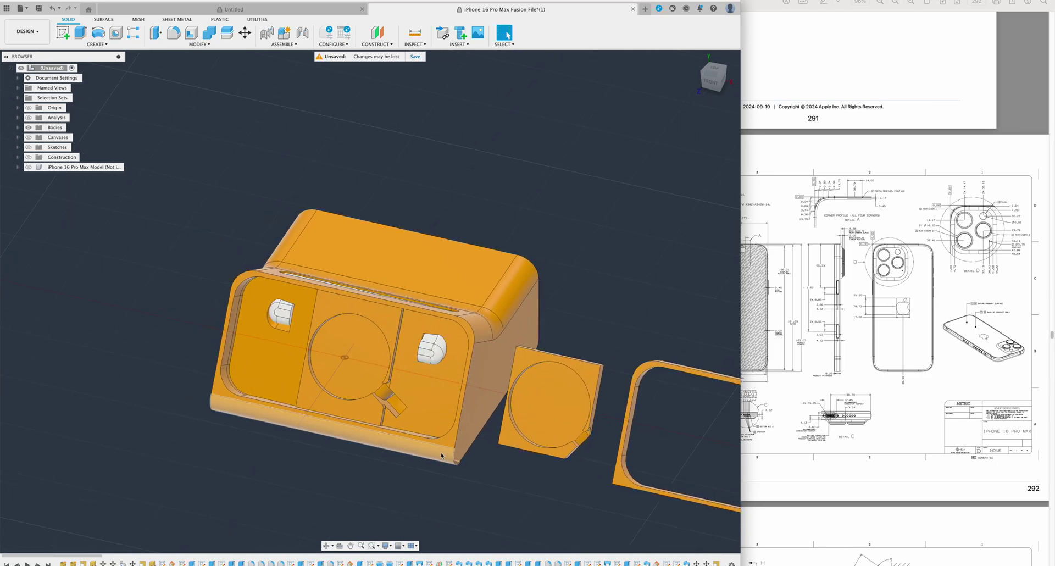
scroll(476, 464, down, 2)
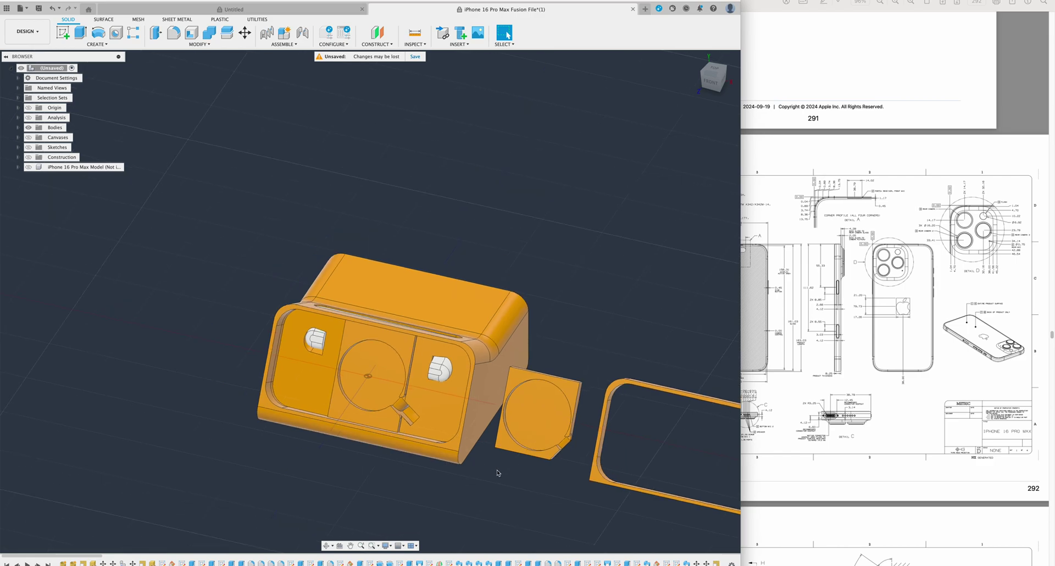
drag(711, 77, 718, 84)
click(714, 81)
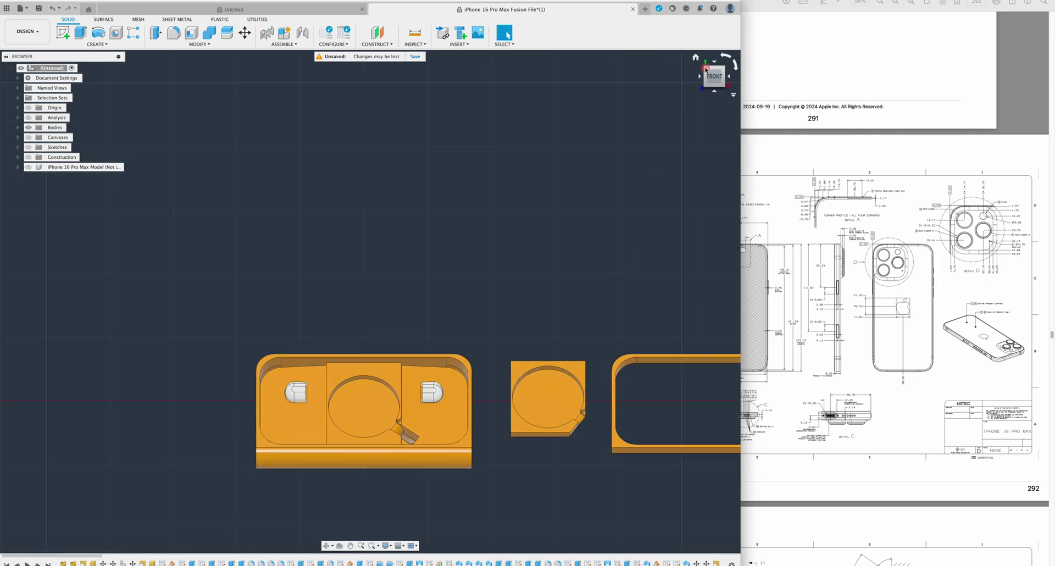
drag(709, 70, 703, 101)
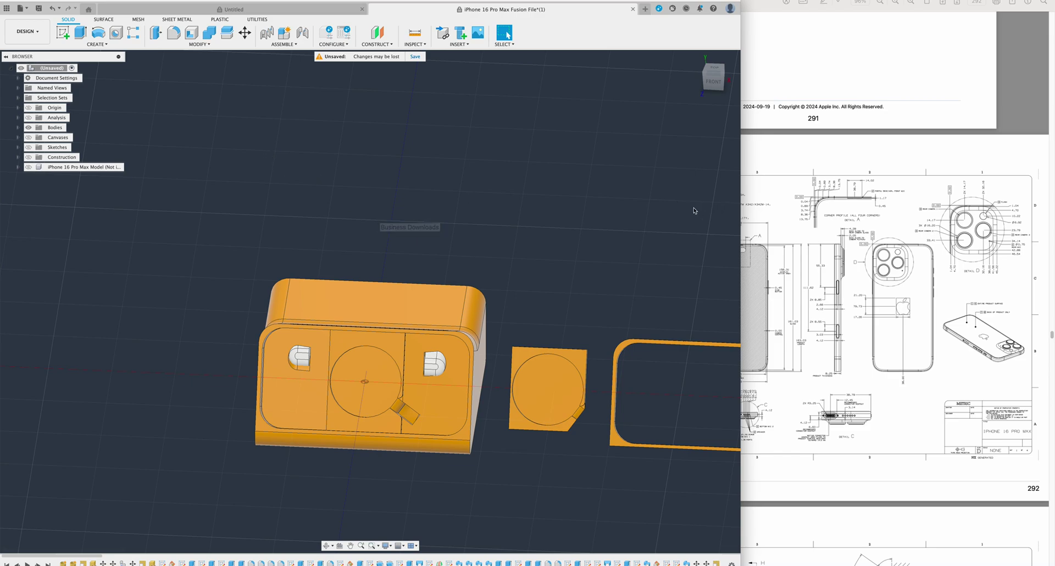
- Switch to the PDF in Preview and review the iPhone 16 Pro Max dimensional drawings on sheets 59.1 to 59.3
click(869, 265)
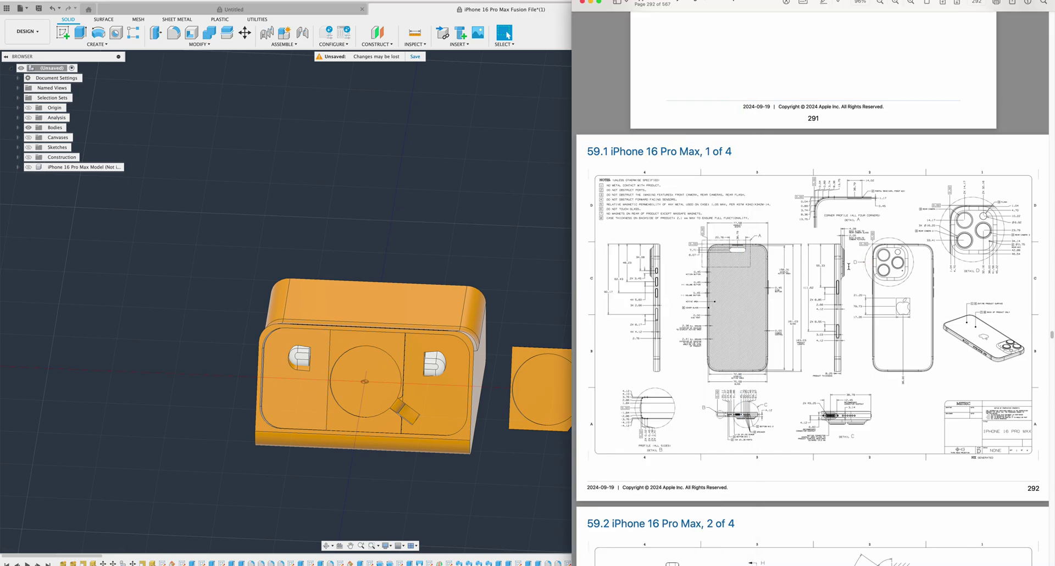
scroll(816, 273, down, 10)
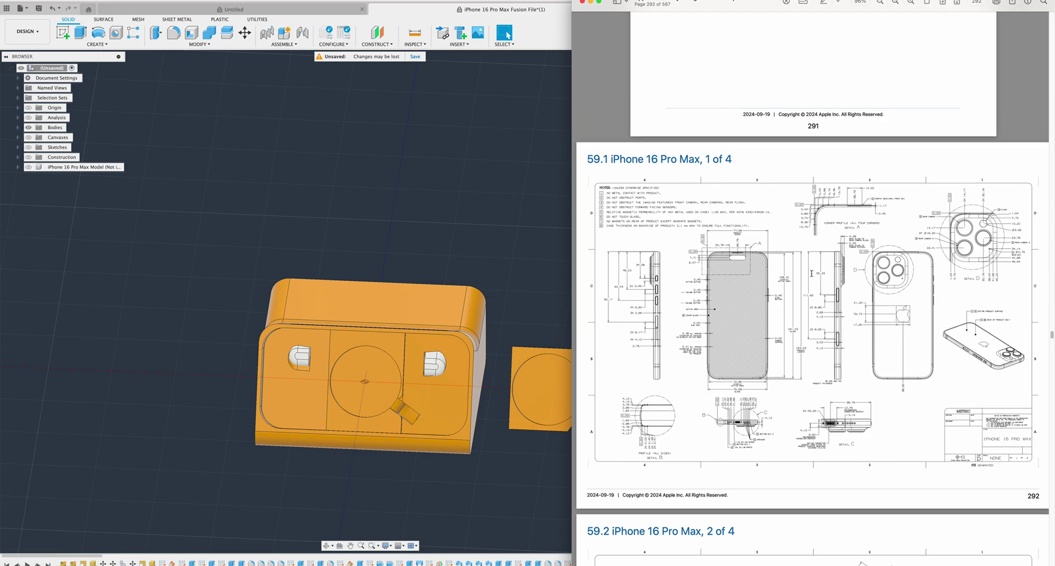
scroll(804, 269, down, 5)
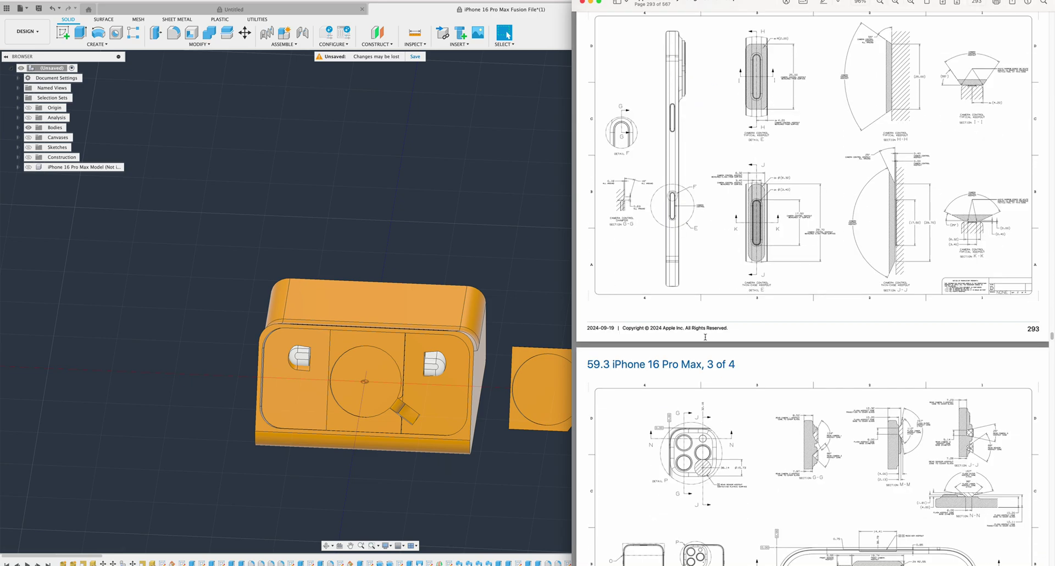
scroll(733, 354, down, 2)
scroll(709, 366, down, 2)
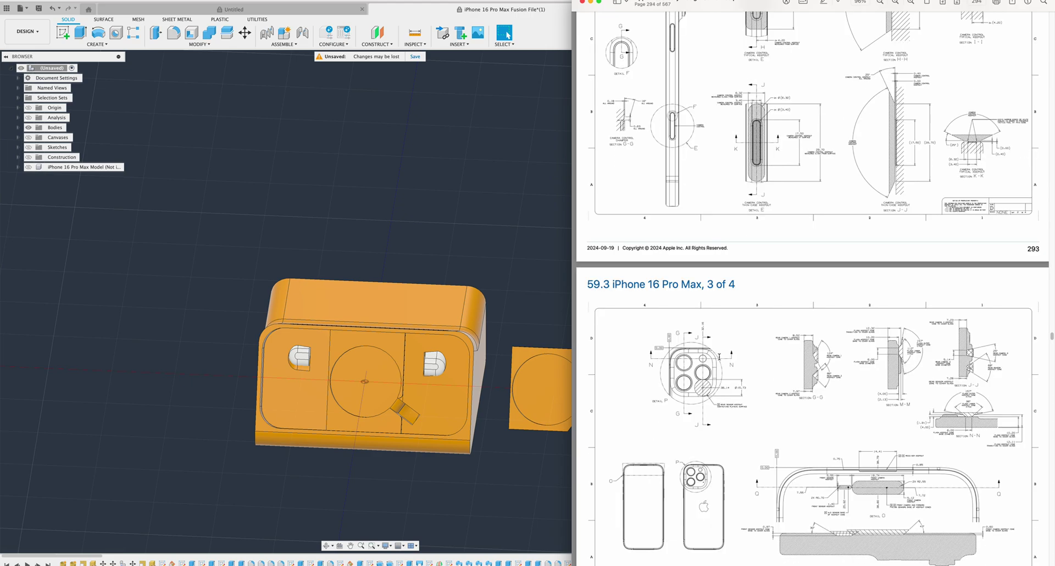
scroll(662, 511, down, 5)
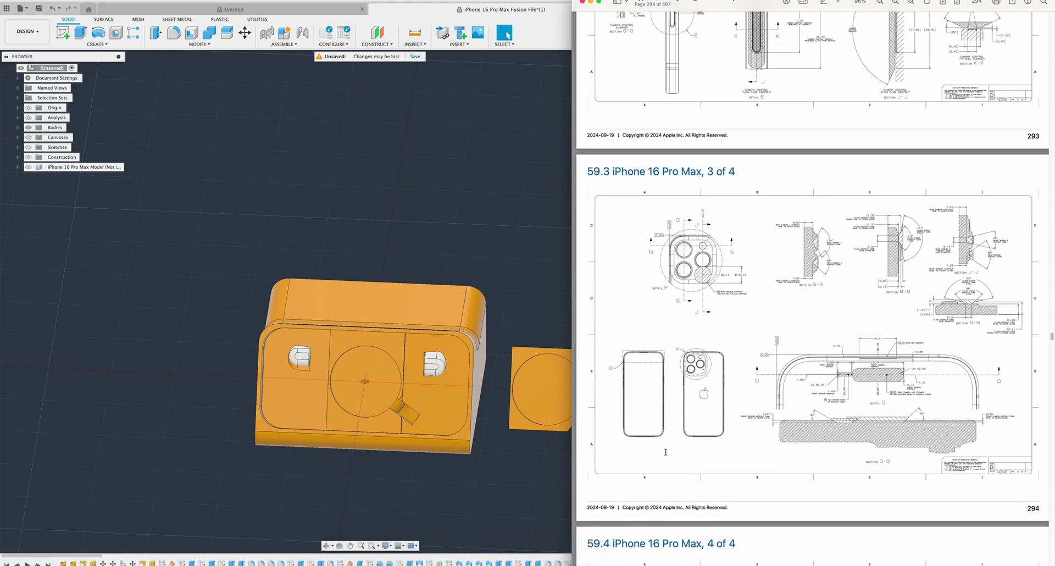
scroll(671, 461, down, 4)
scroll(676, 461, down, 1)
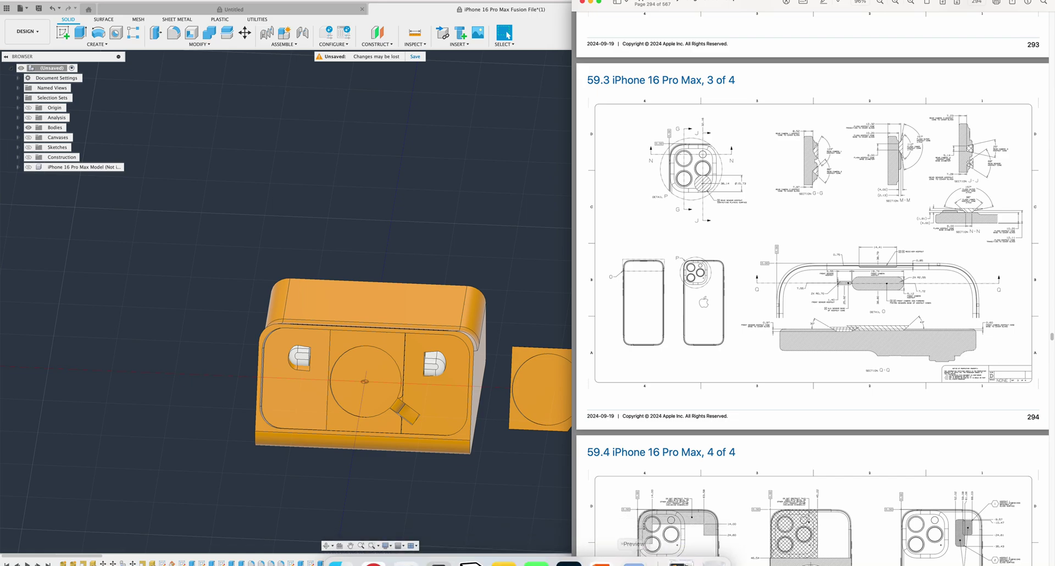
scroll(688, 493, up, 8)
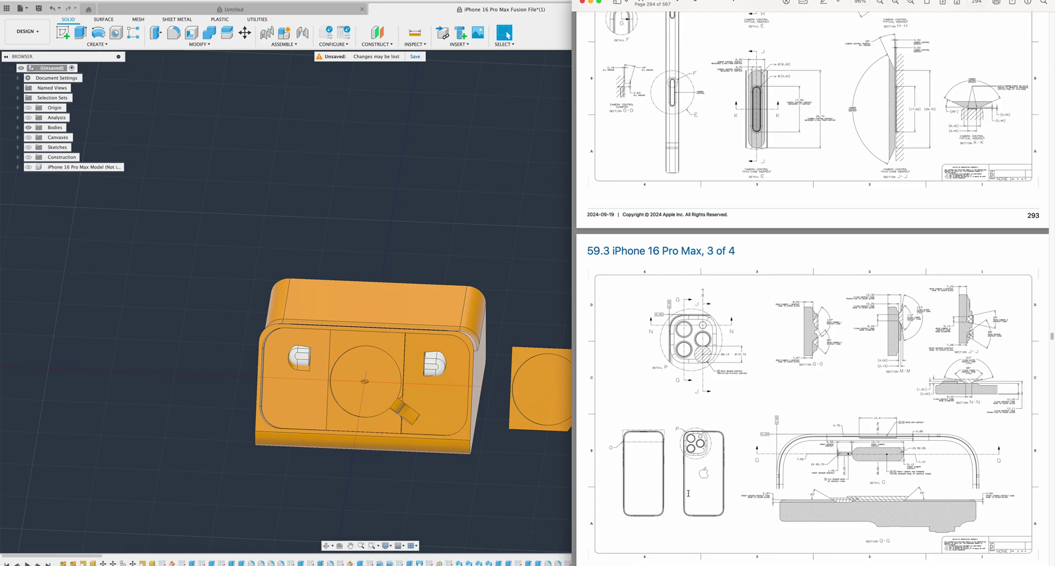
scroll(688, 493, up, 20)
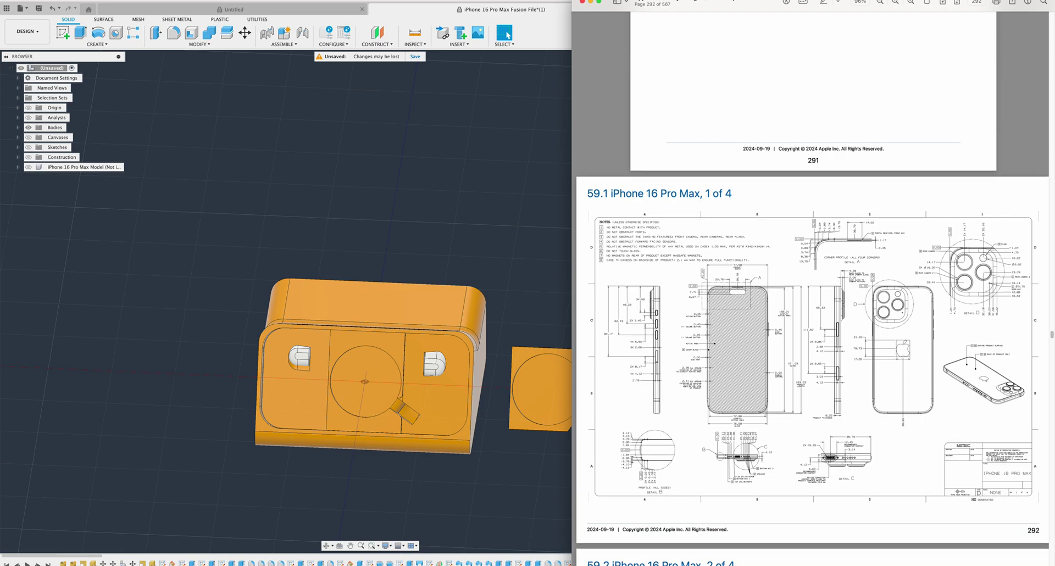
scroll(693, 427, up, 2)
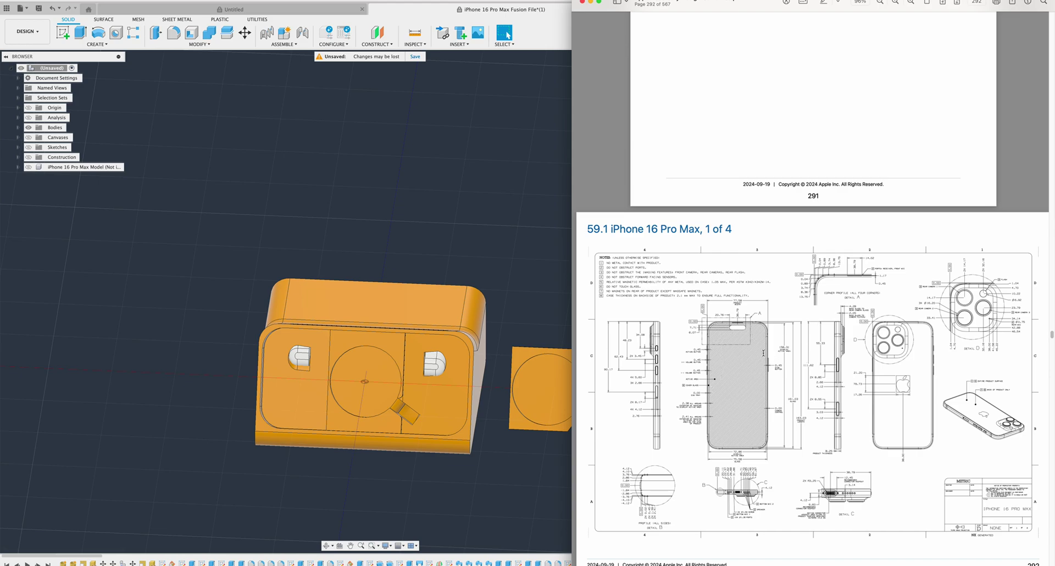
scroll(786, 333, down, 2)
scroll(700, 330, up, 3)
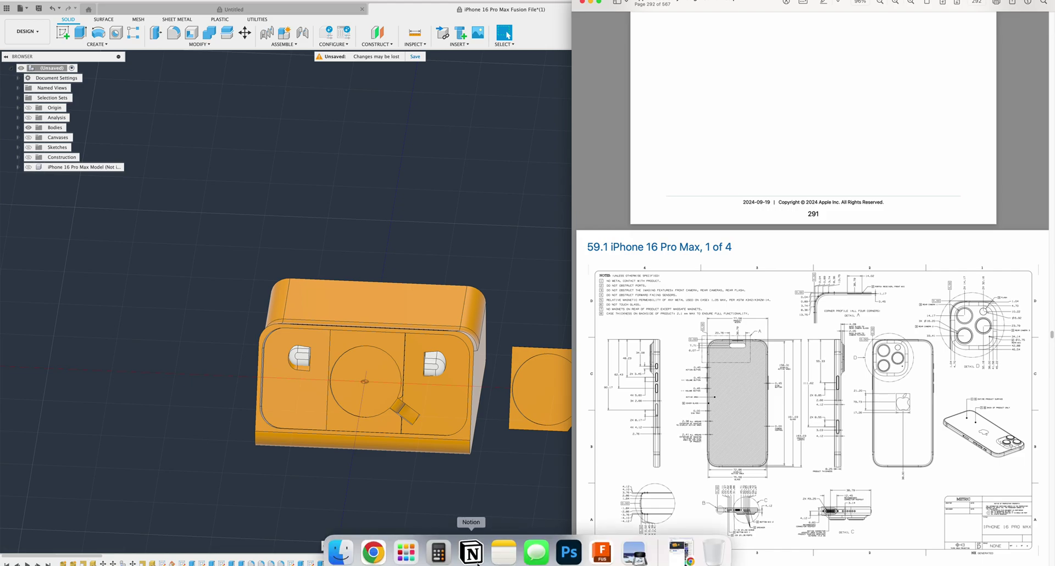
- Switch to the iPhone Models & Dimensions spreadsheet in Chrome and check how the iPhone 12 Pro Max's new length with clearance is calculated
click(374, 553)
scroll(630, 322, down, 5)
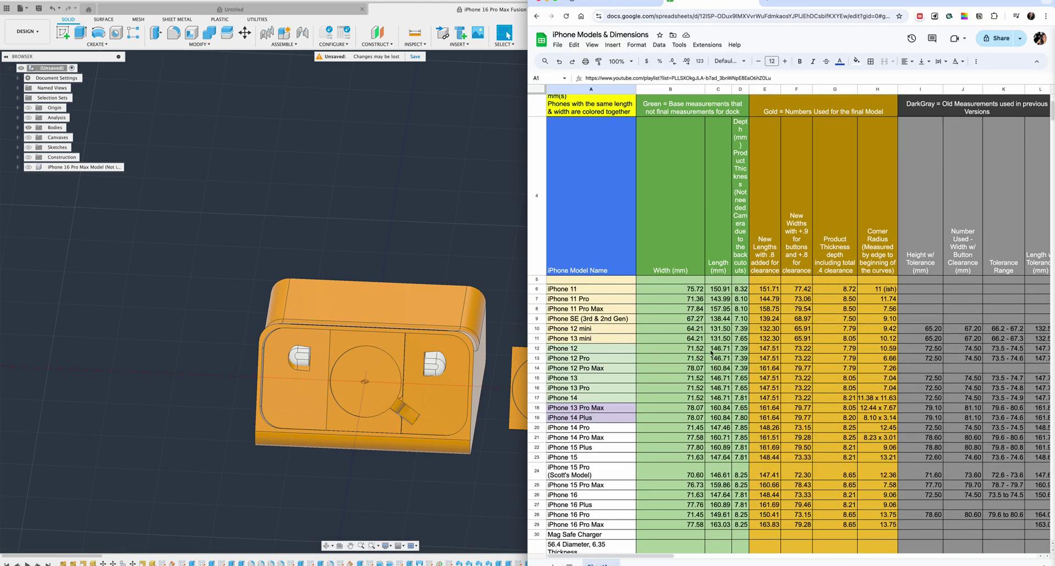
click(715, 357)
click(767, 368)
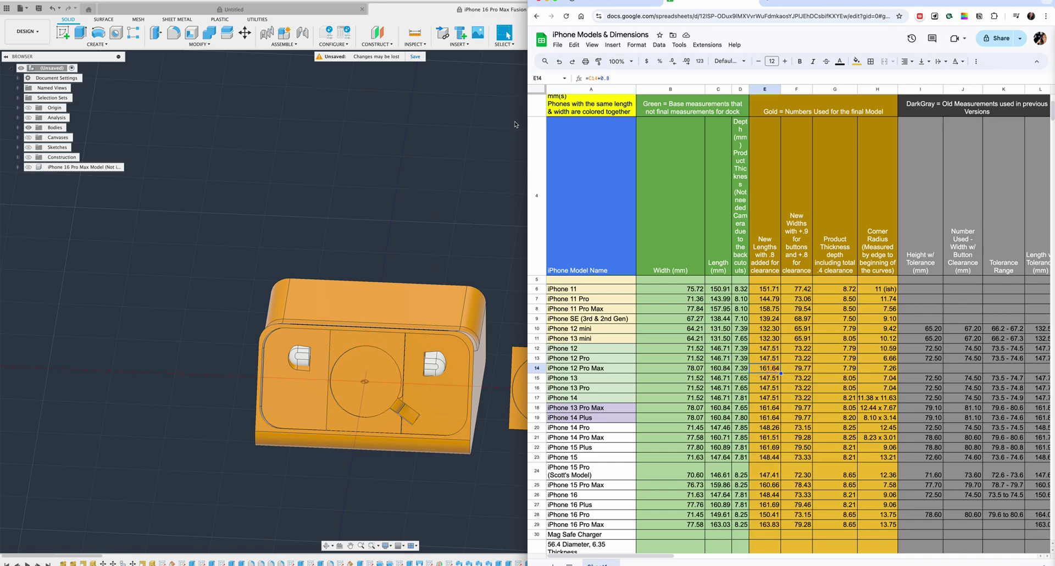
- Read the MFi Program page on who needs to join, and return to the iPhone 16 Pro Max drawing in Preview
click(608, 4)
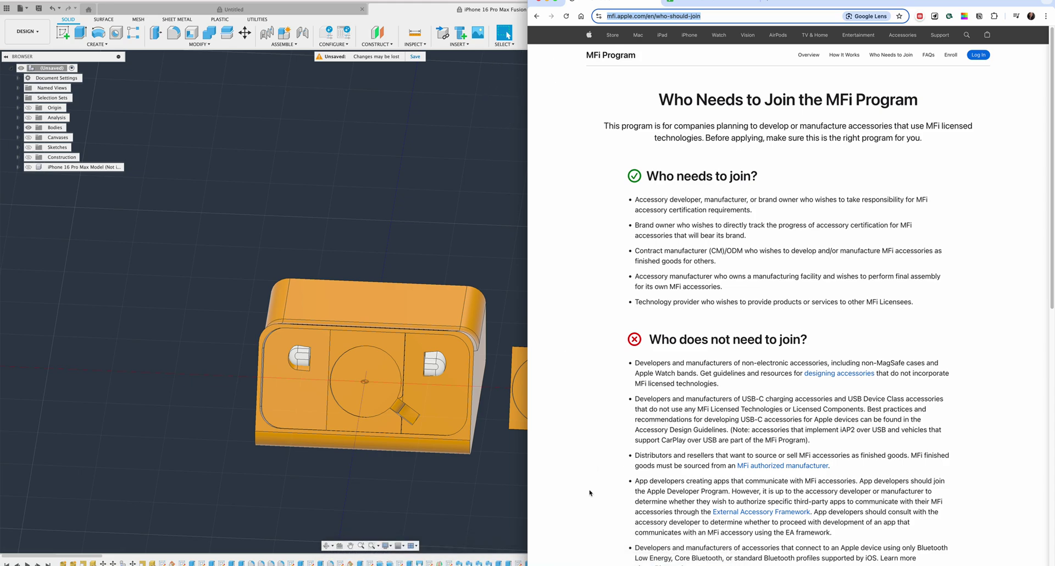
mouse_move(681, 555)
click(709, 2)
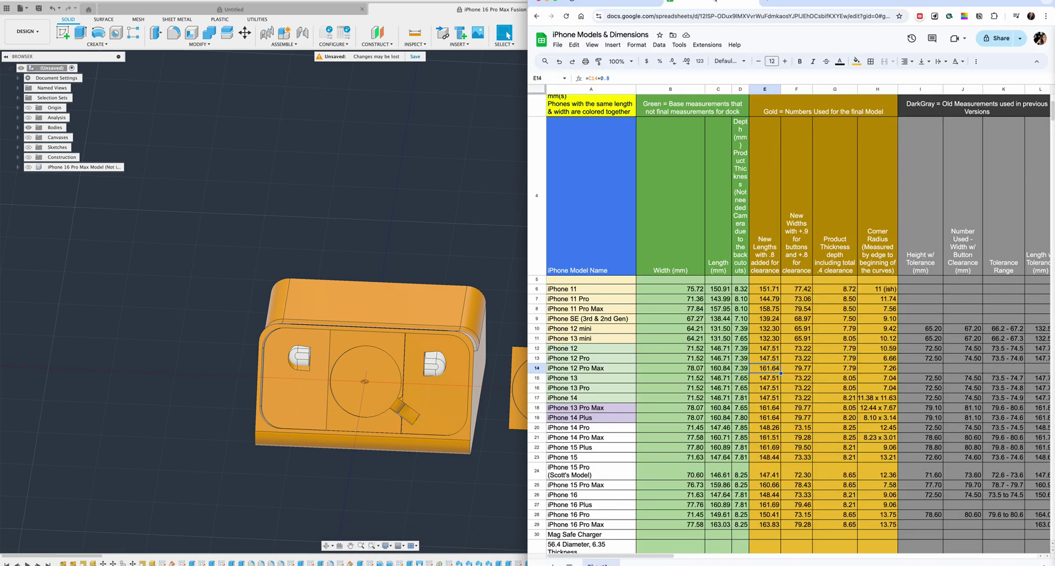
click(633, 550)
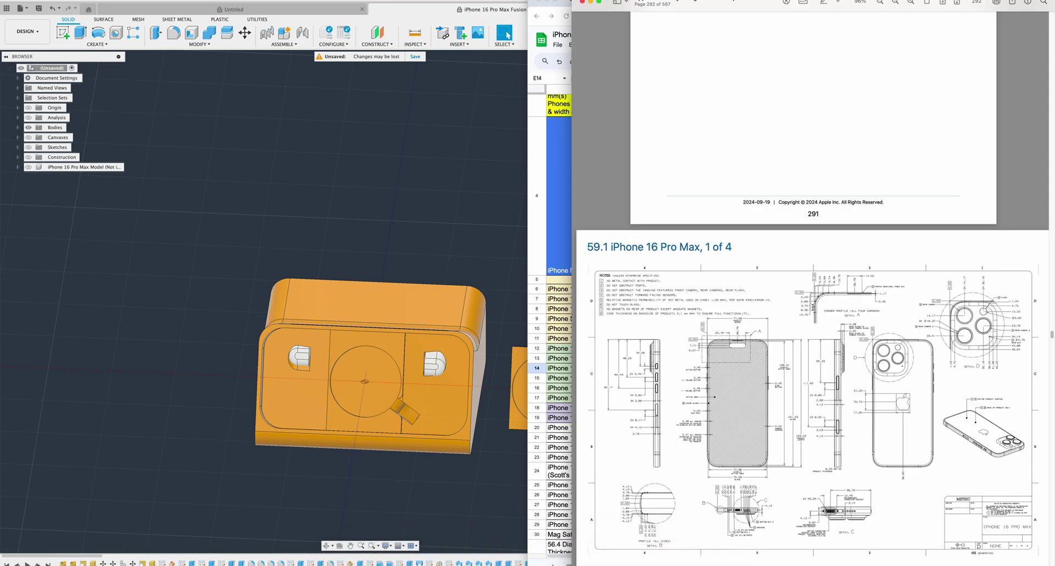
scroll(833, 288, down, 1)
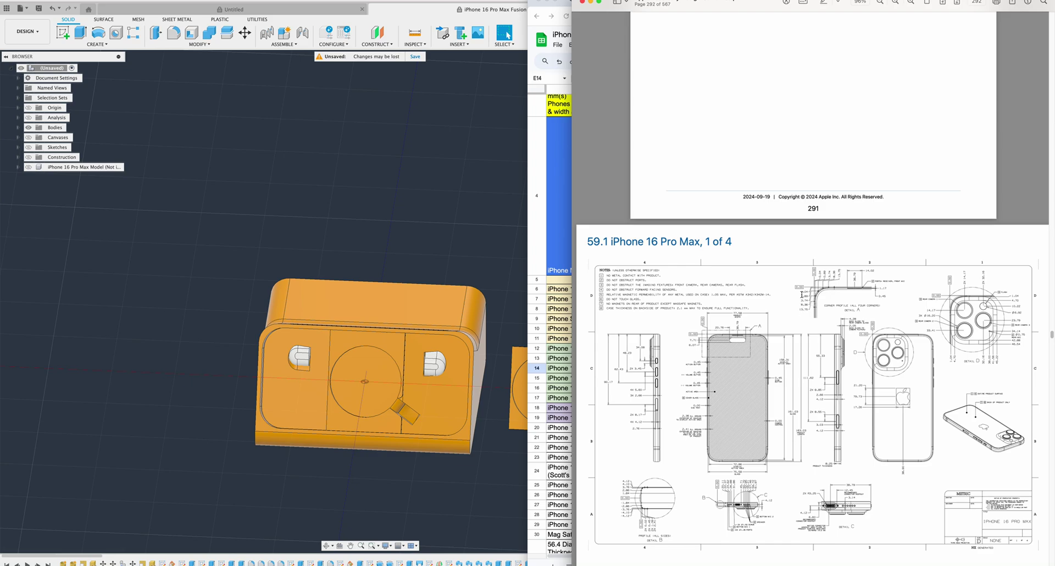
- Switch back to Fusion and open the iPhone profile sketch for editing
click(432, 210)
middle_drag(217, 229, 231, 139)
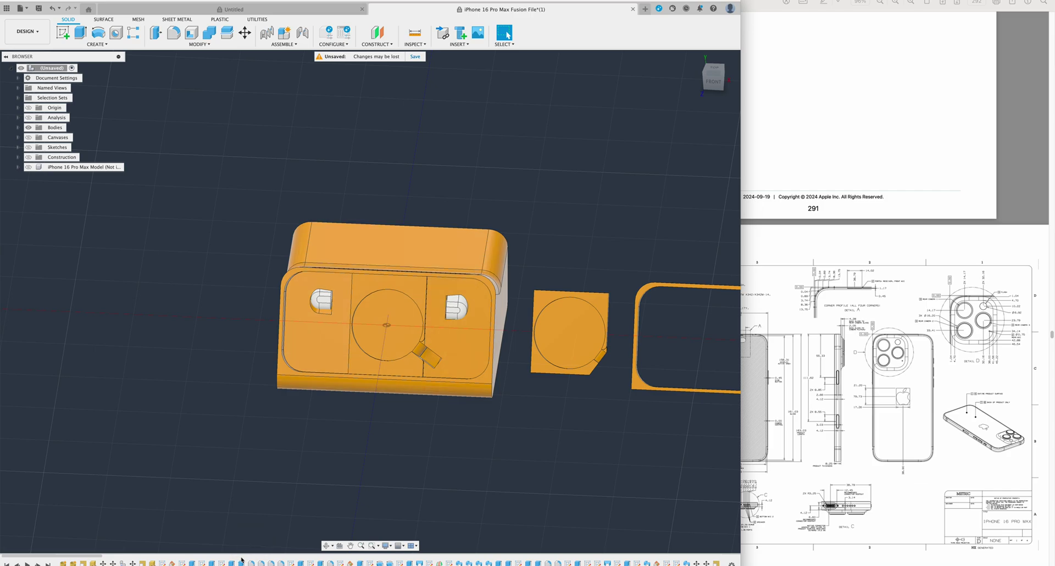
click(182, 563)
right_click(182, 563)
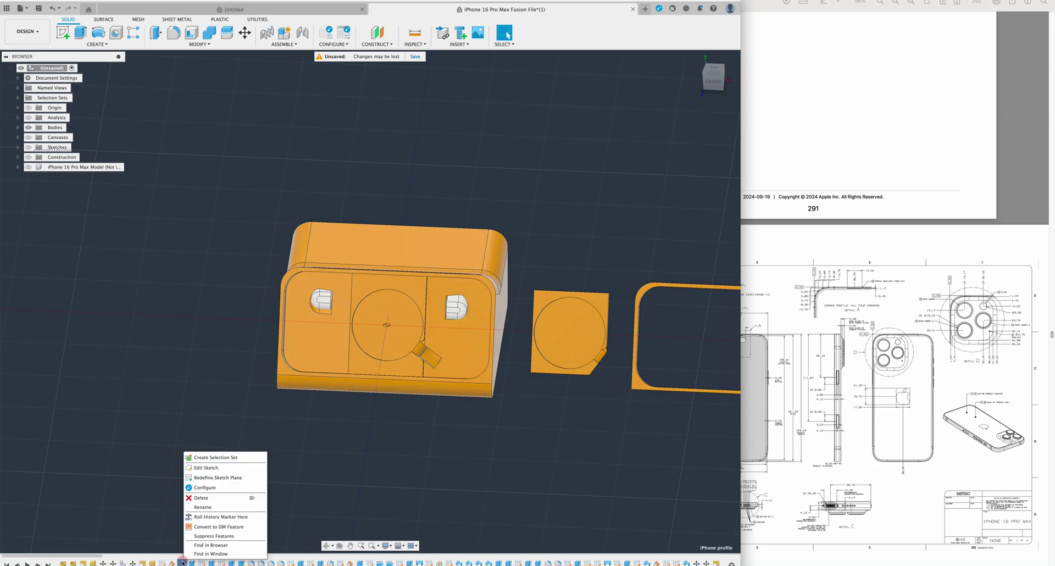
click(229, 469)
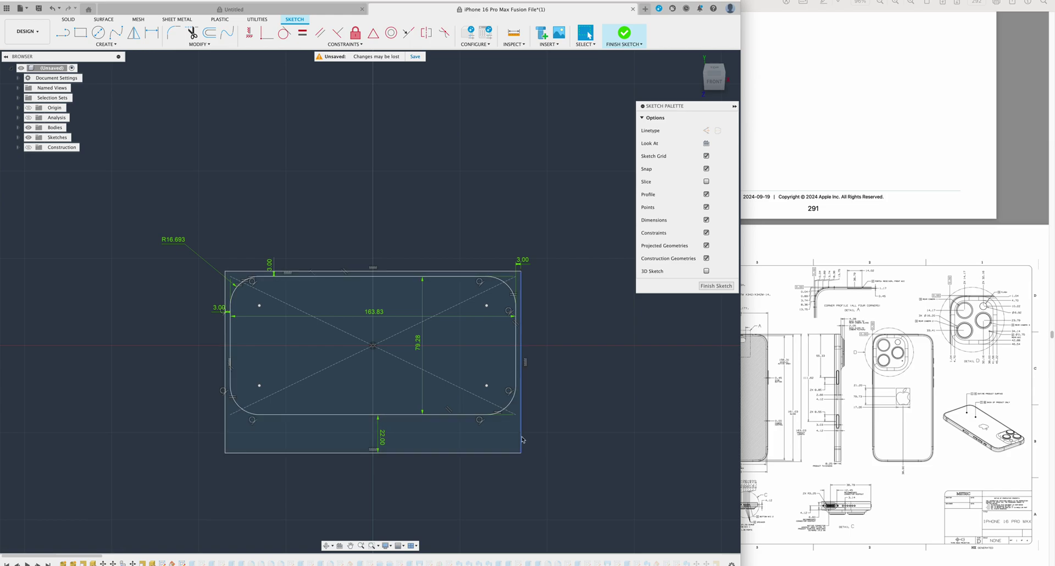
- Delete the radius dimension from the upper-left rounded corner of the phone outline
click(269, 265)
click(137, 250)
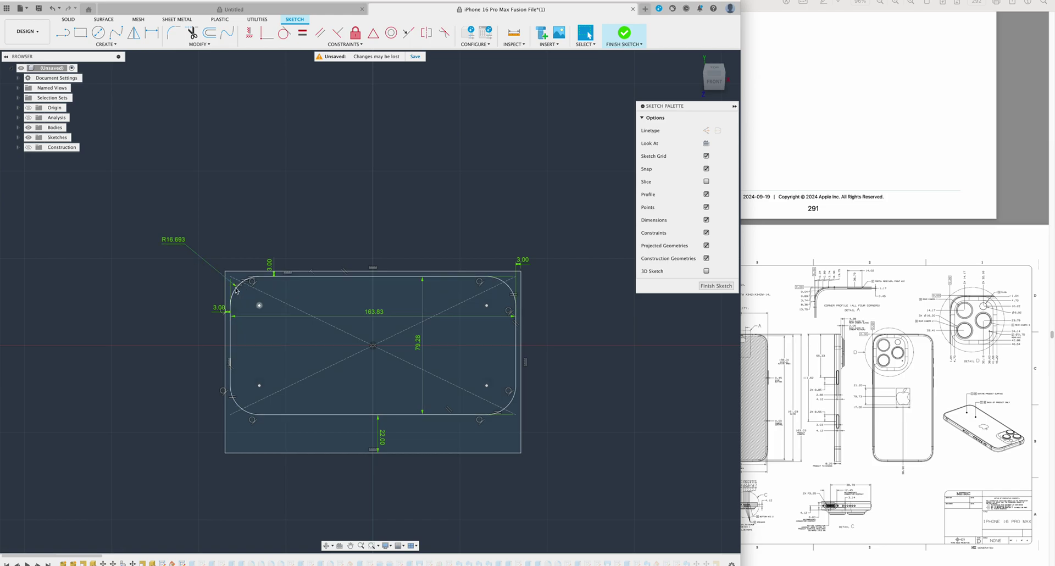
click(173, 240)
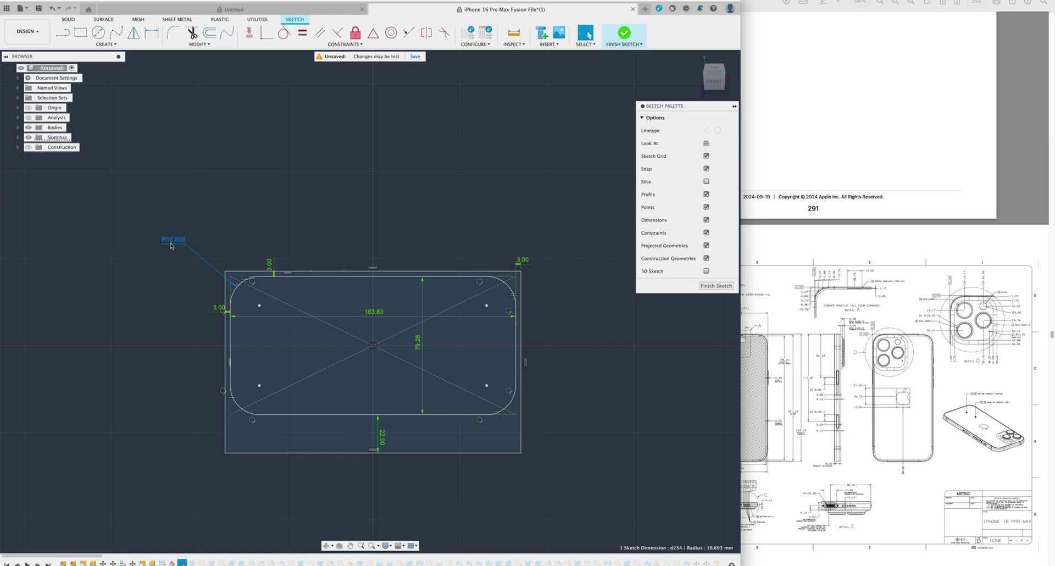
key(Escape)
middle_drag(195, 353, 167, 337)
key(Escape)
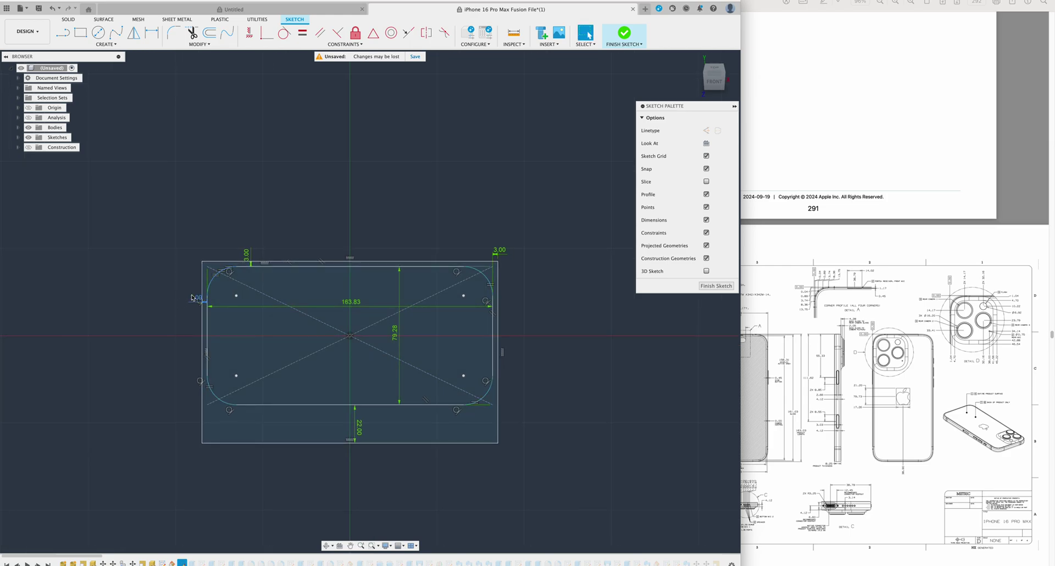
click(237, 295)
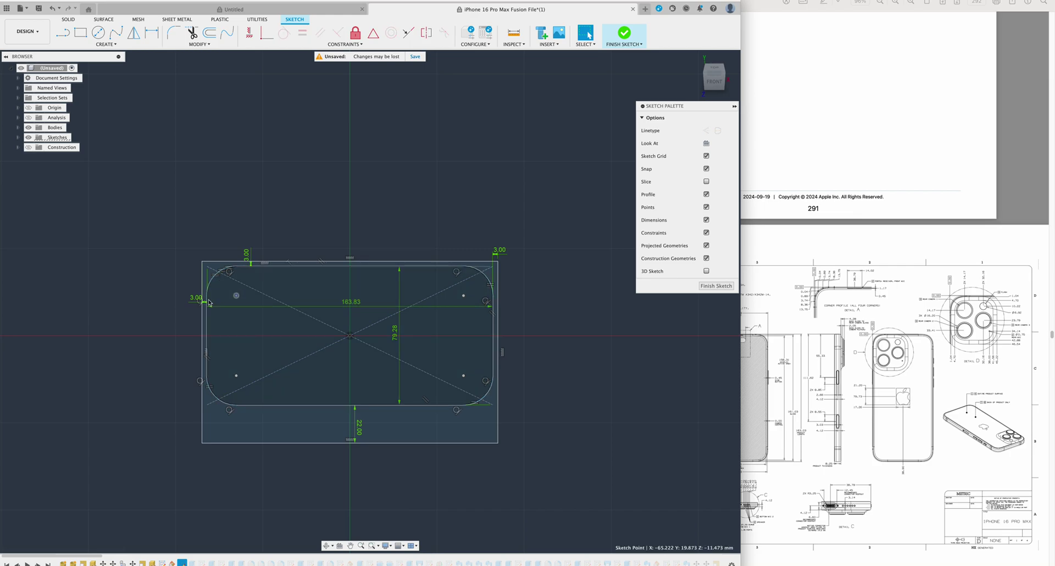
click(174, 281)
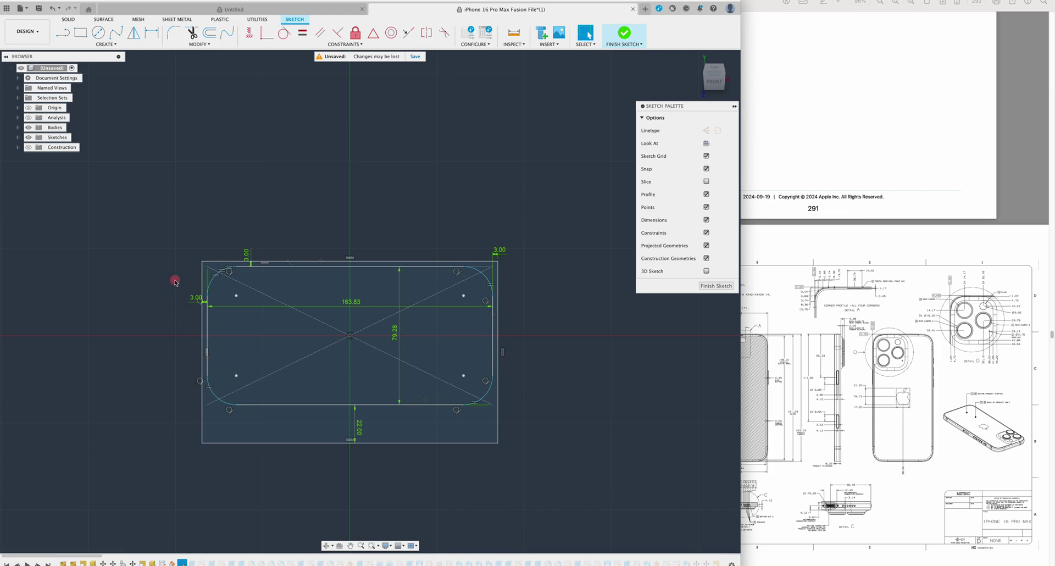
click(237, 296)
click(236, 295)
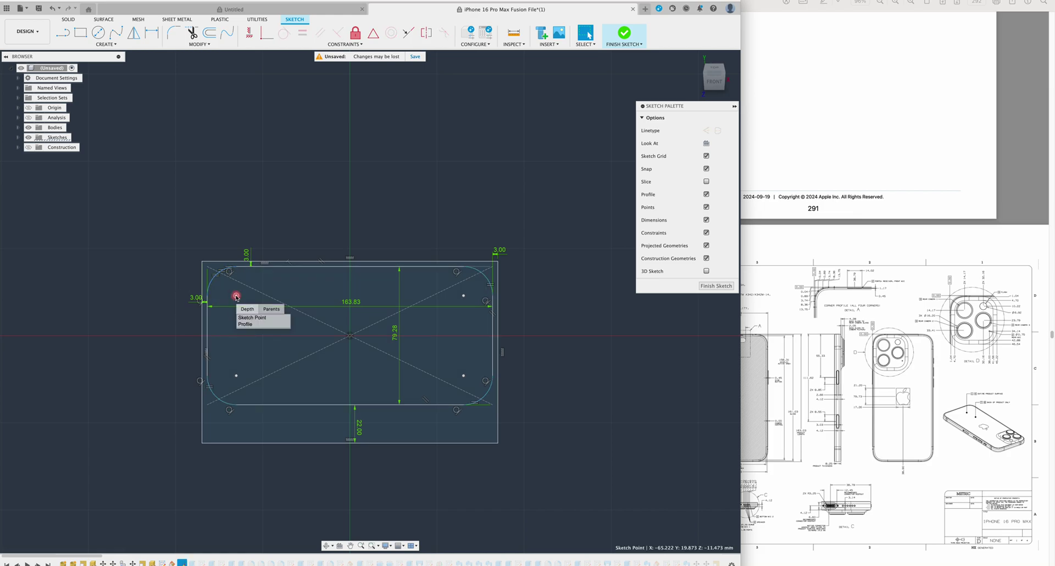
click(165, 299)
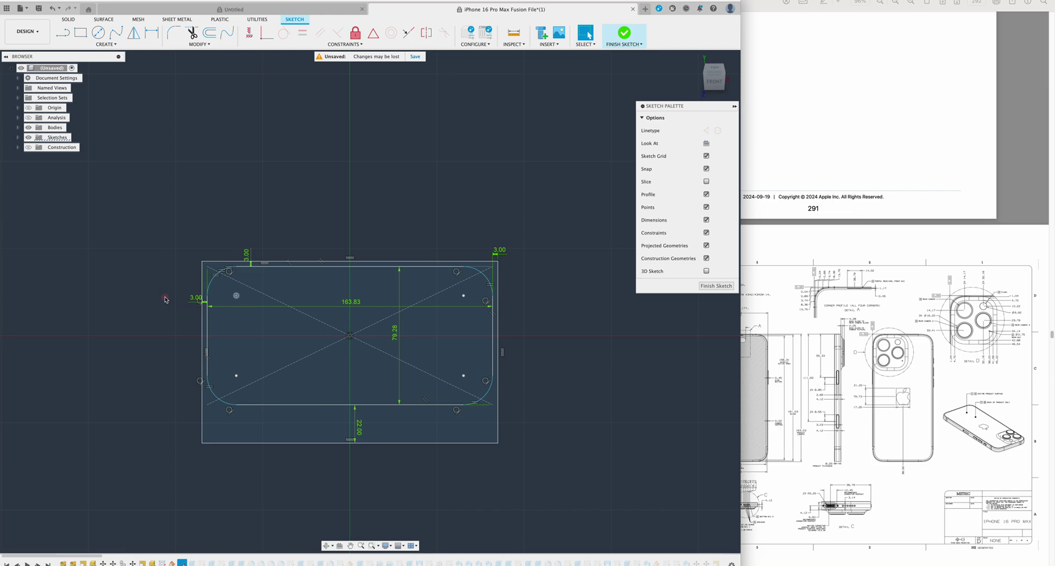
click(247, 298)
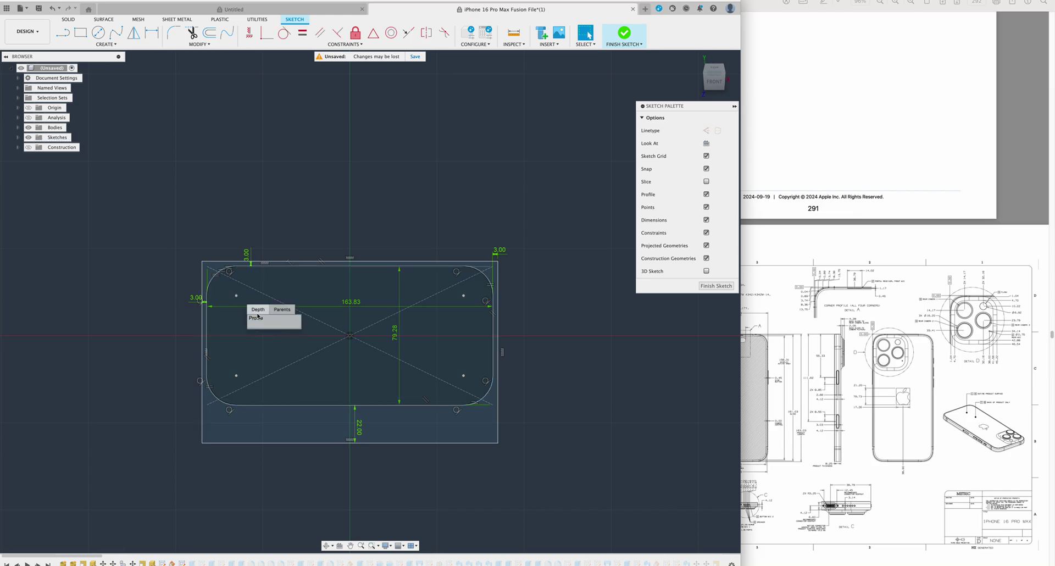
click(130, 292)
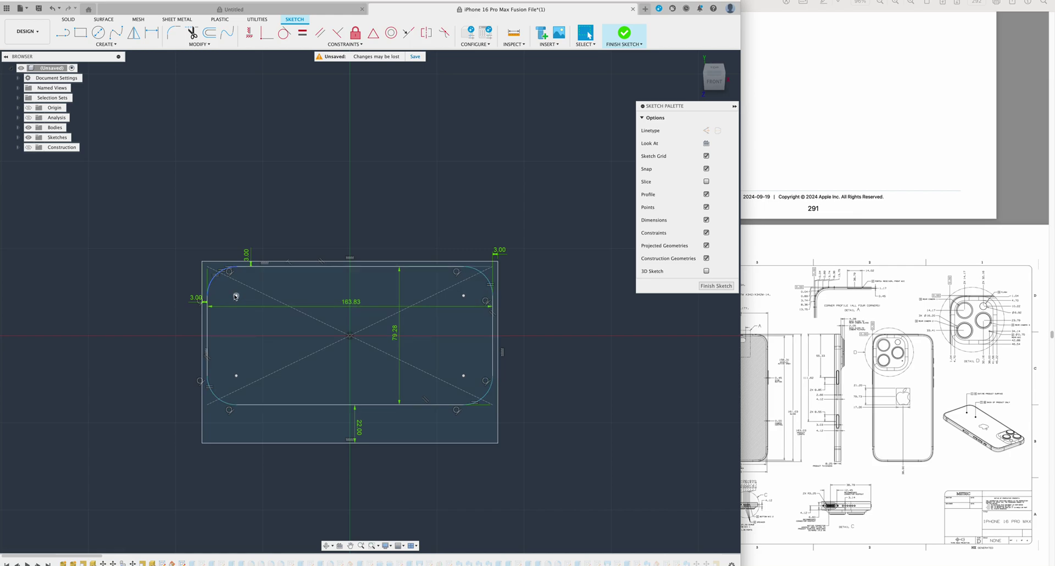
click(236, 297)
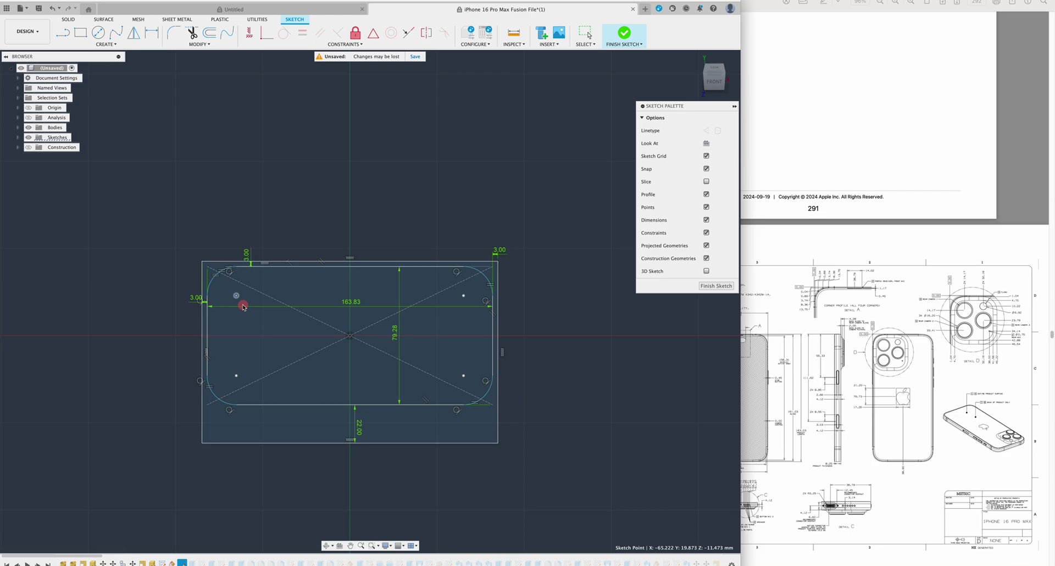
key(Escape)
click(237, 297)
click(237, 296)
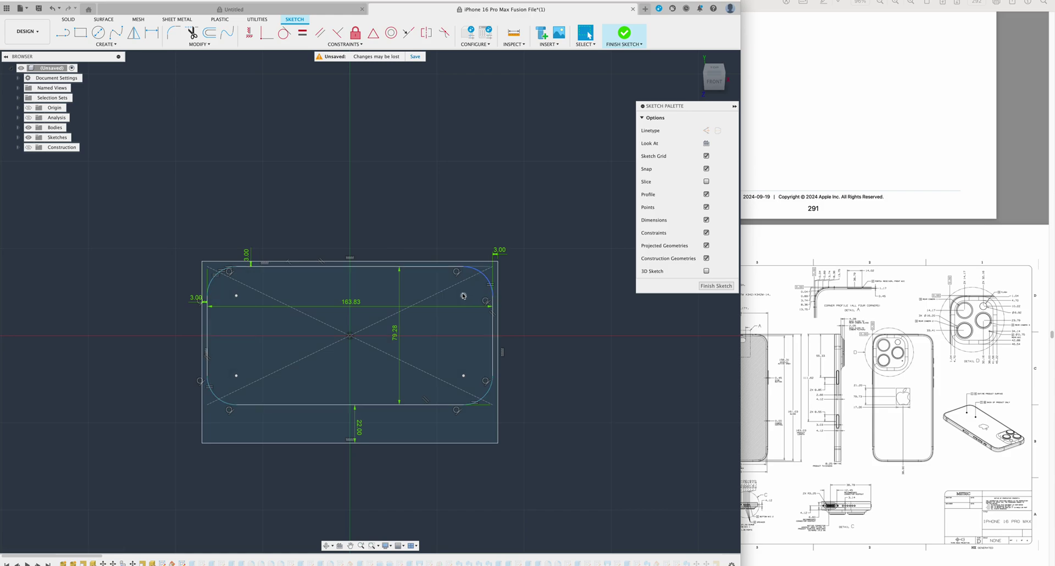
- Move the upper-right corner arc's centre point inward to about X 61.8, Y 16.9 mm, enlarging the phone outline's corner radii, and finish the sketch
click(463, 296)
mouse_move(463, 296)
mouse_down()
mouse_move(419, 332)
mouse_move(469, 293)
mouse_up()
click(464, 297)
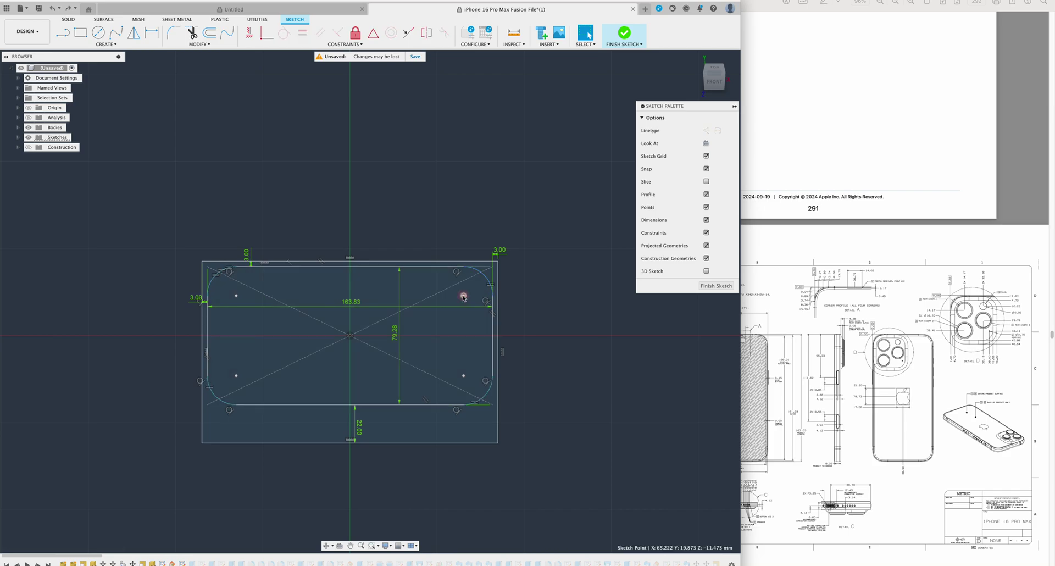
drag(463, 297, 460, 304)
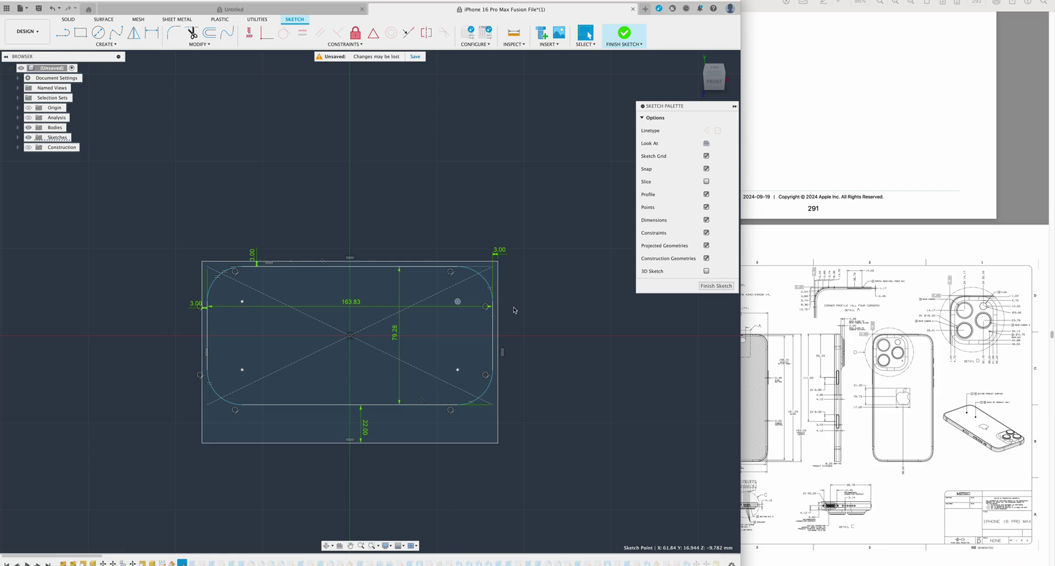
click(459, 301)
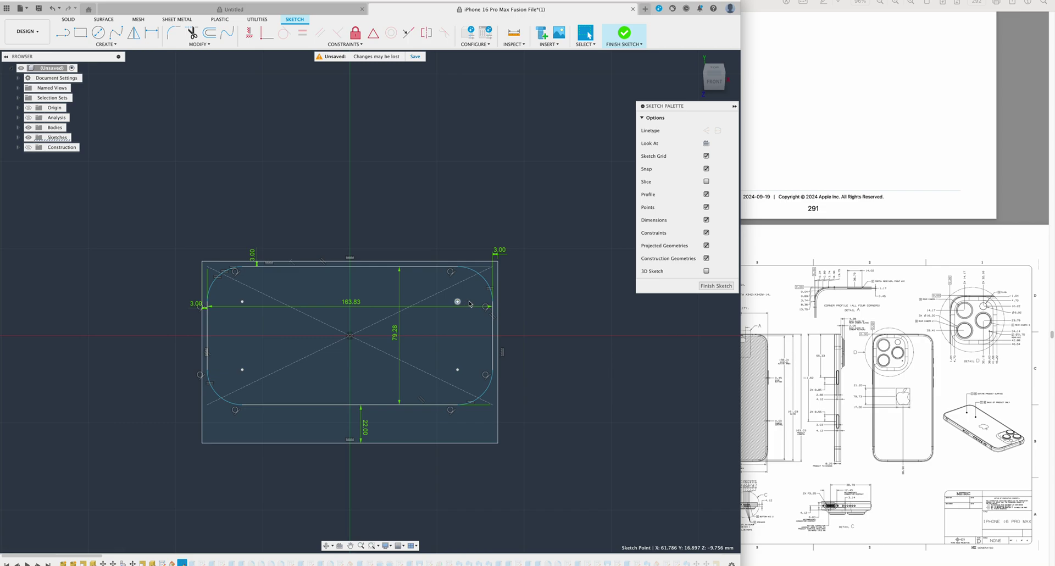
click(709, 288)
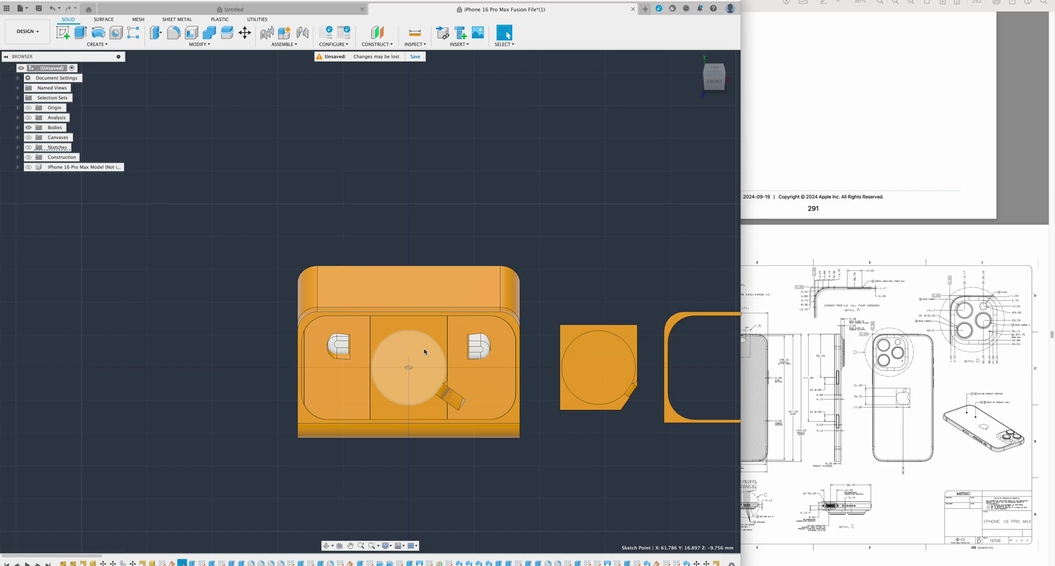
- Show the iPhone 16 Pro Max model inside the dock and compare the opening's rounded corners with it from several angles
shift+middle_drag(424, 351, 234, 283)
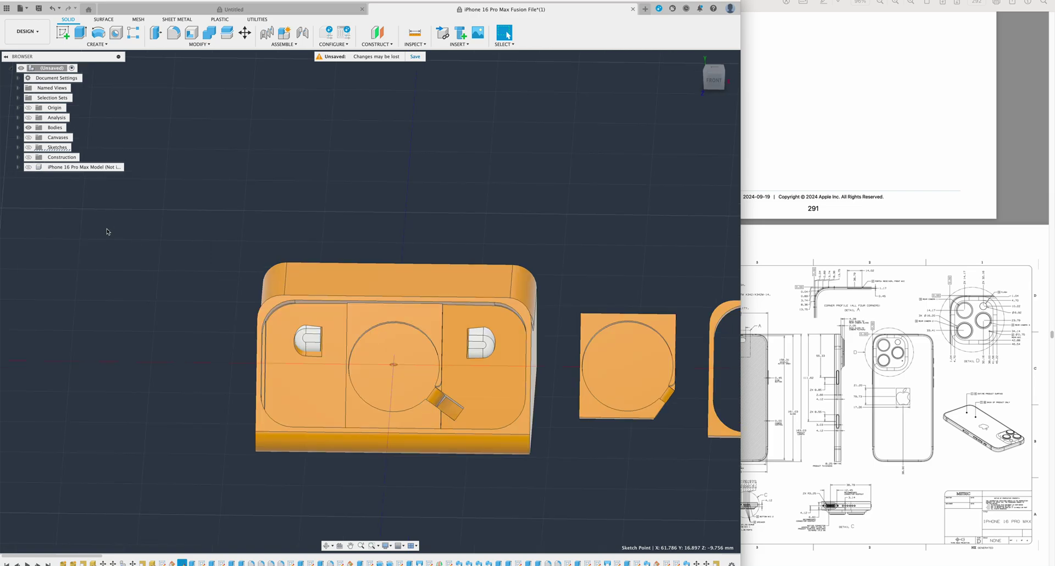
click(28, 169)
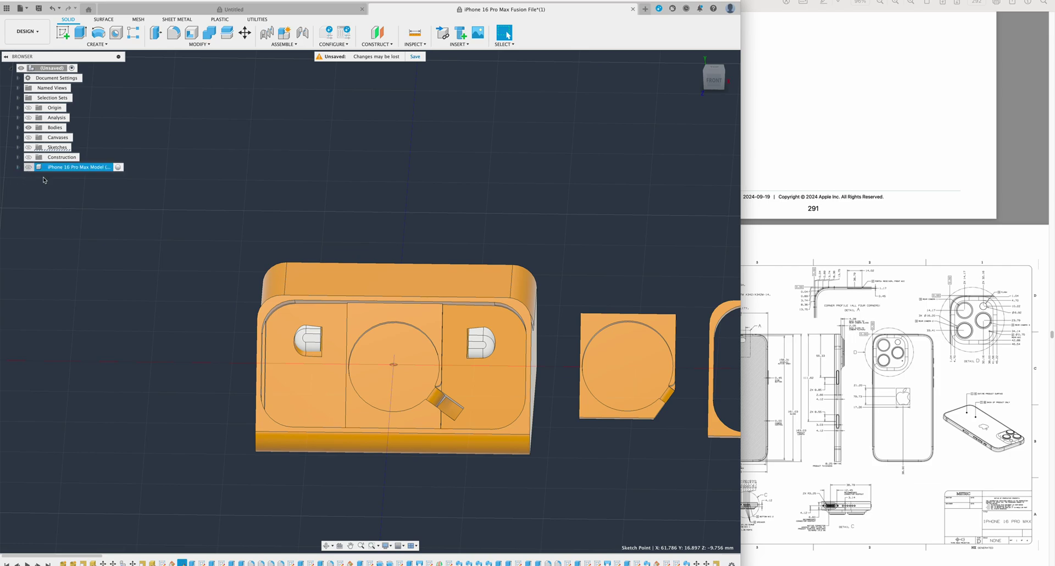
click(51, 180)
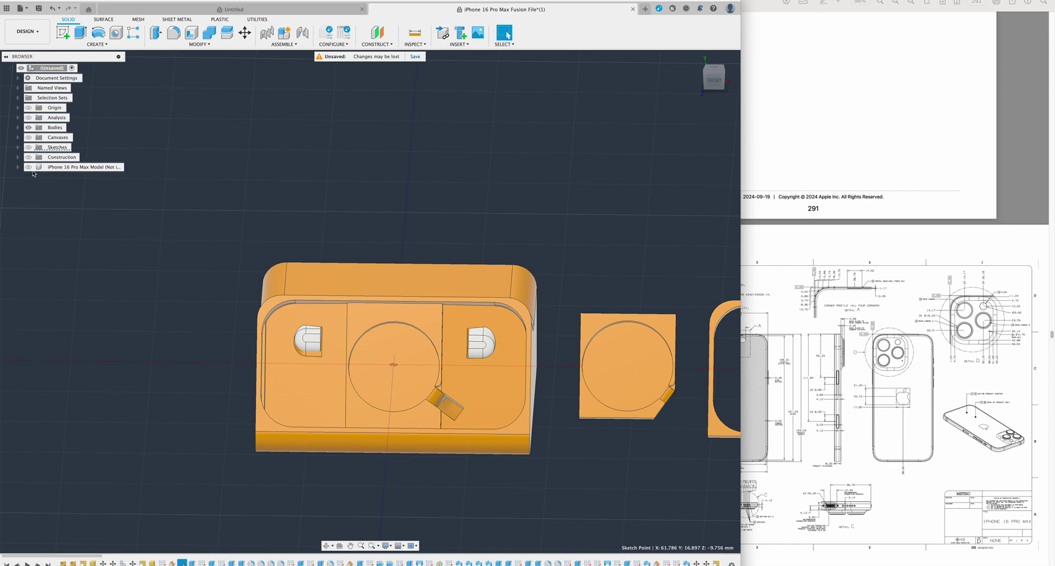
click(28, 167)
click(27, 167)
click(27, 167)
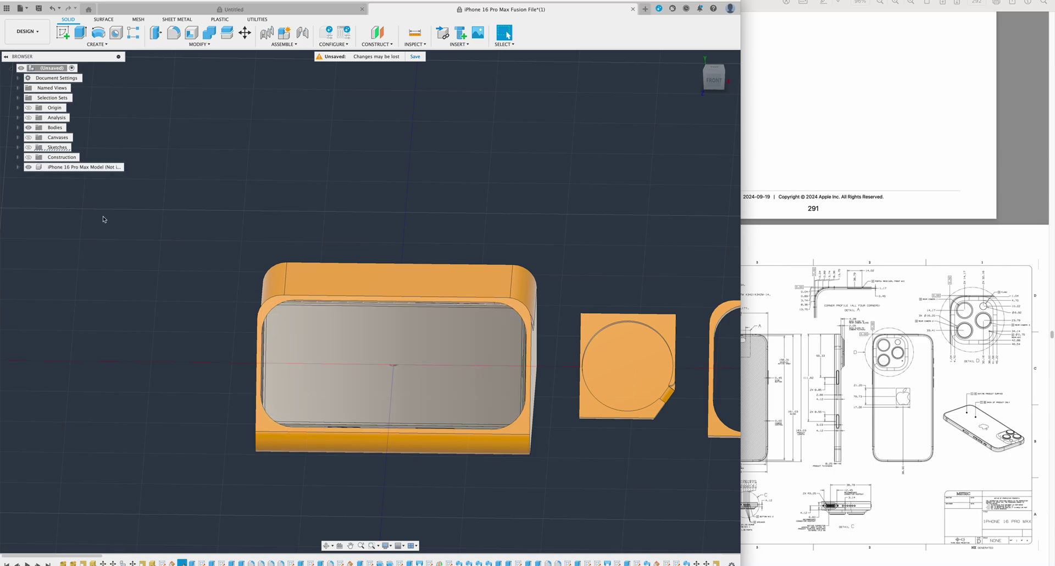
mouse_move(192, 275)
shift+middle_down()
mouse_move(203, 272)
mouse_move(182, 266)
shift+middle_up()
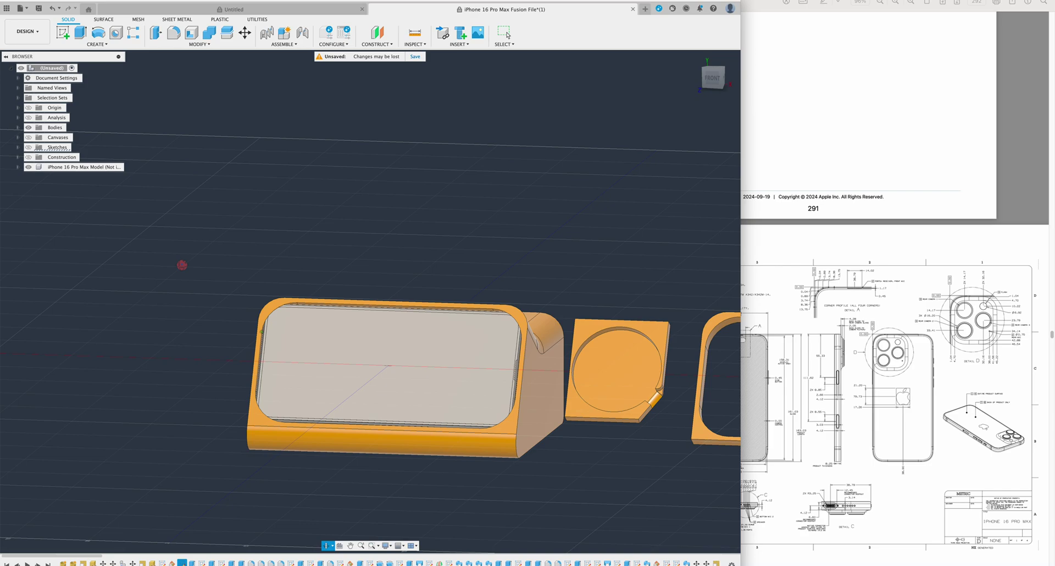
shift+middle_drag(182, 265, 71, 198)
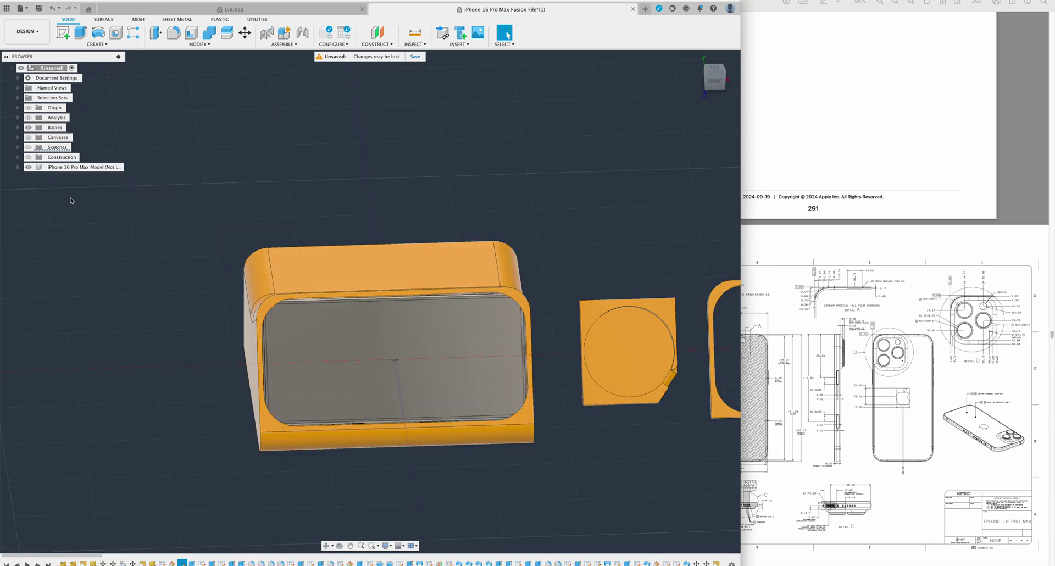
click(28, 167)
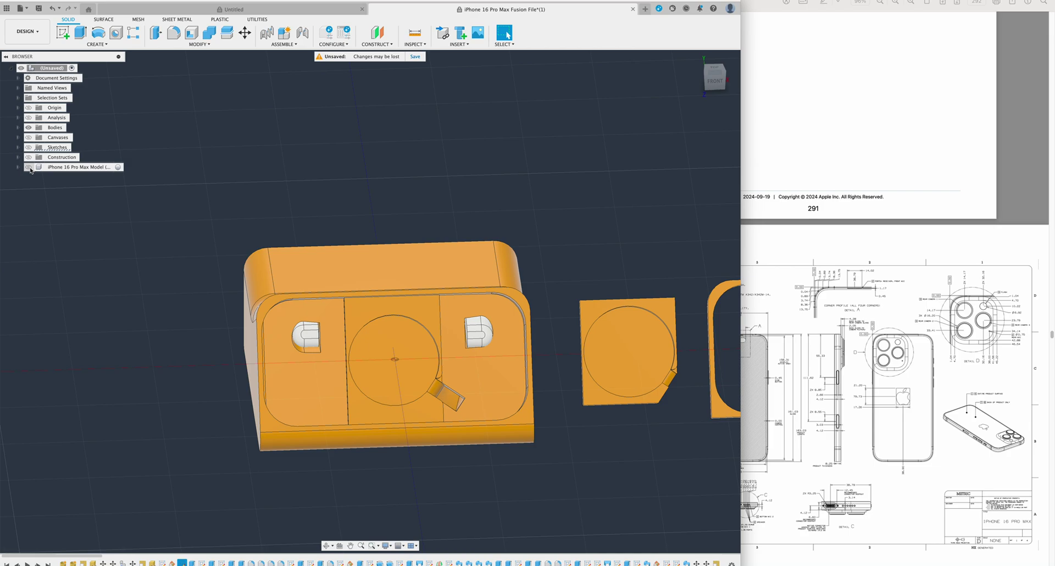
click(28, 167)
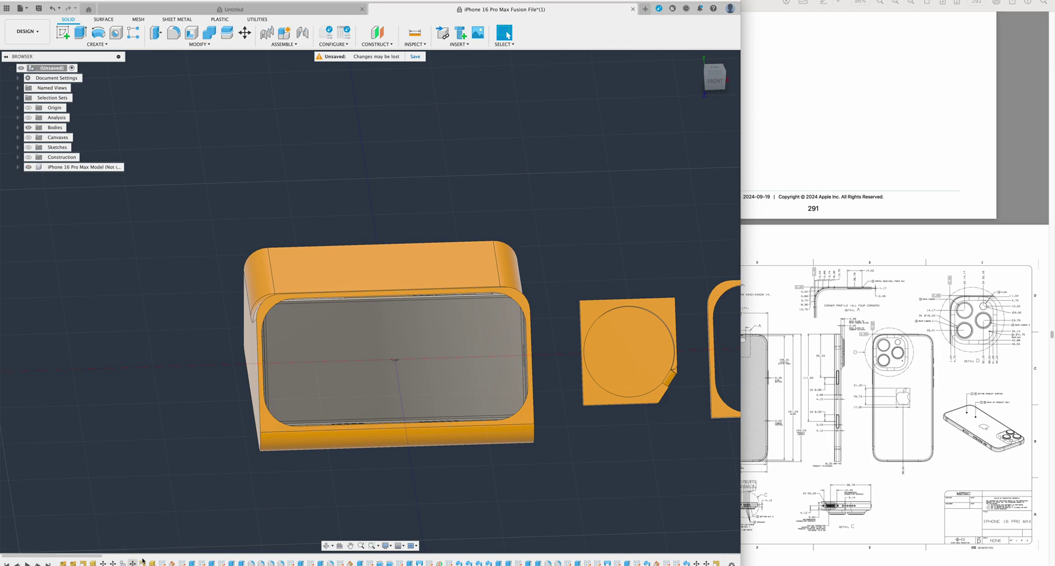
- Find the iPhone profile sketch in the design history and open it for editing
scroll(141, 561, right, 5)
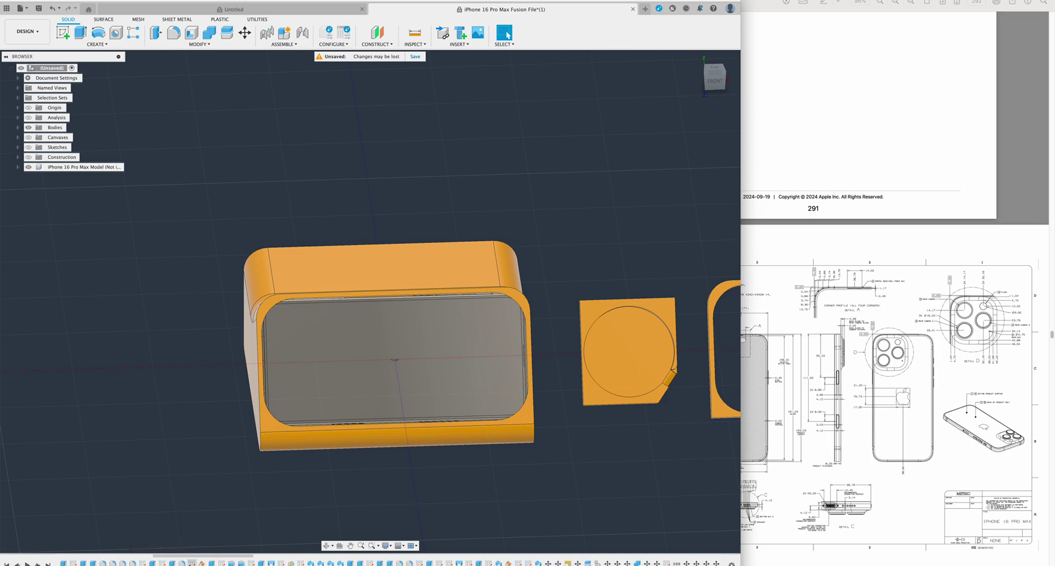
scroll(192, 561, right, 3)
scroll(191, 562, left, 10)
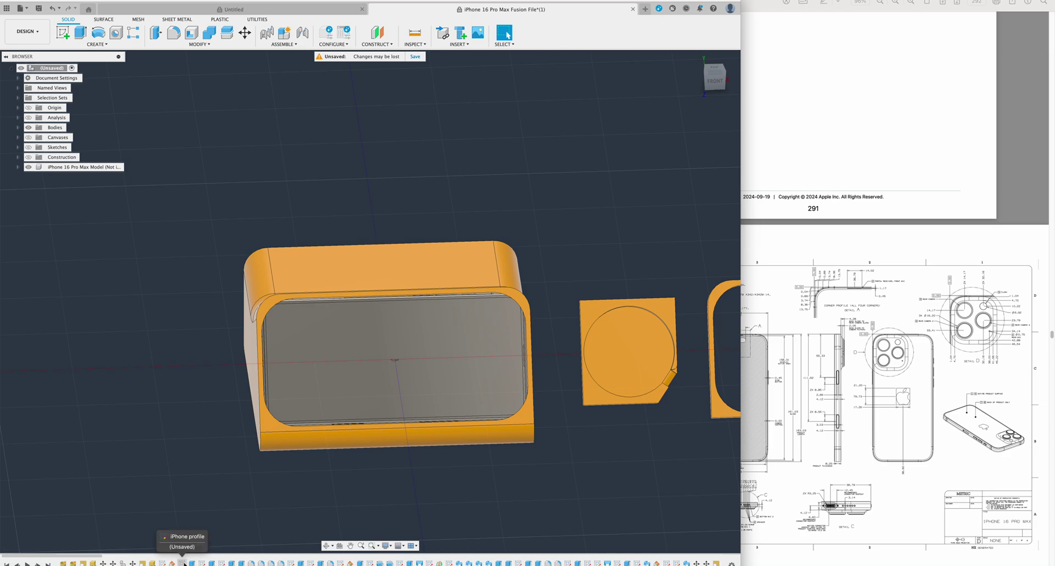
click(183, 563)
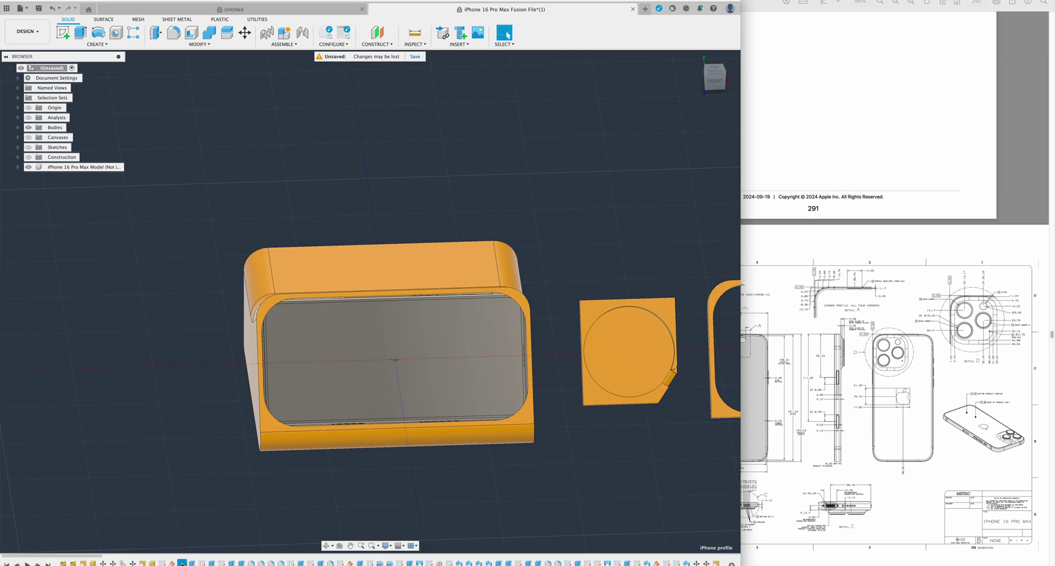
right_click(183, 563)
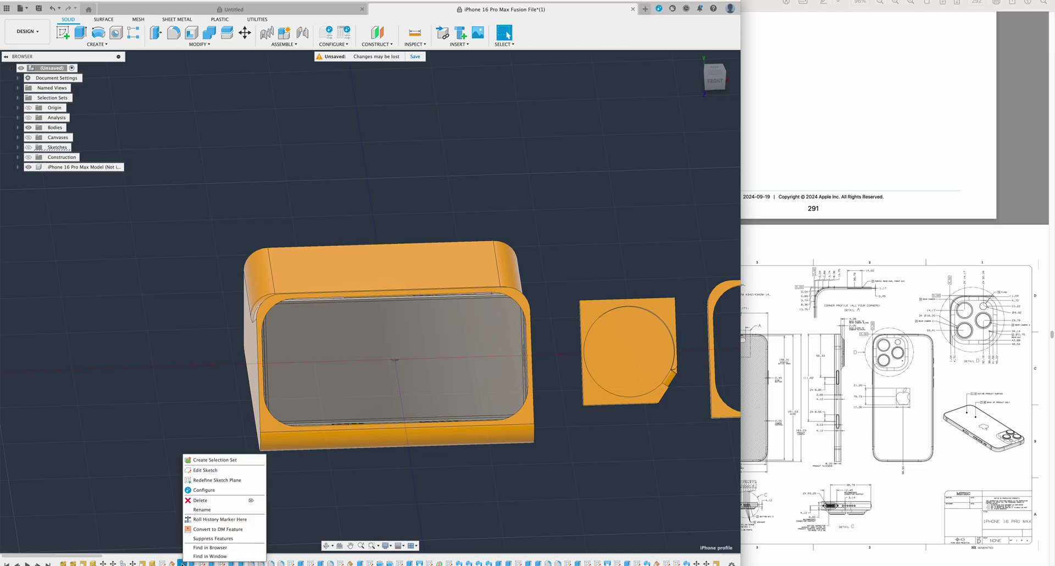
click(220, 472)
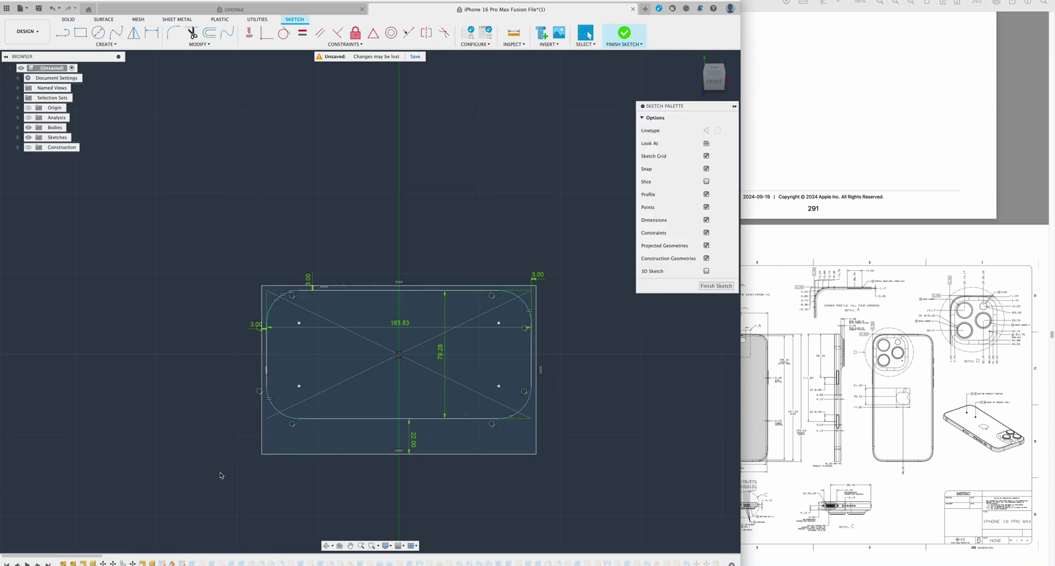
key(Escape)
key(Escape)
- Move the upper-right corner arc's centre point outward to about X 68.9, Y 23.0 mm, reducing the outline's corner radii, and finish the sketch
scroll(238, 453, down, 2)
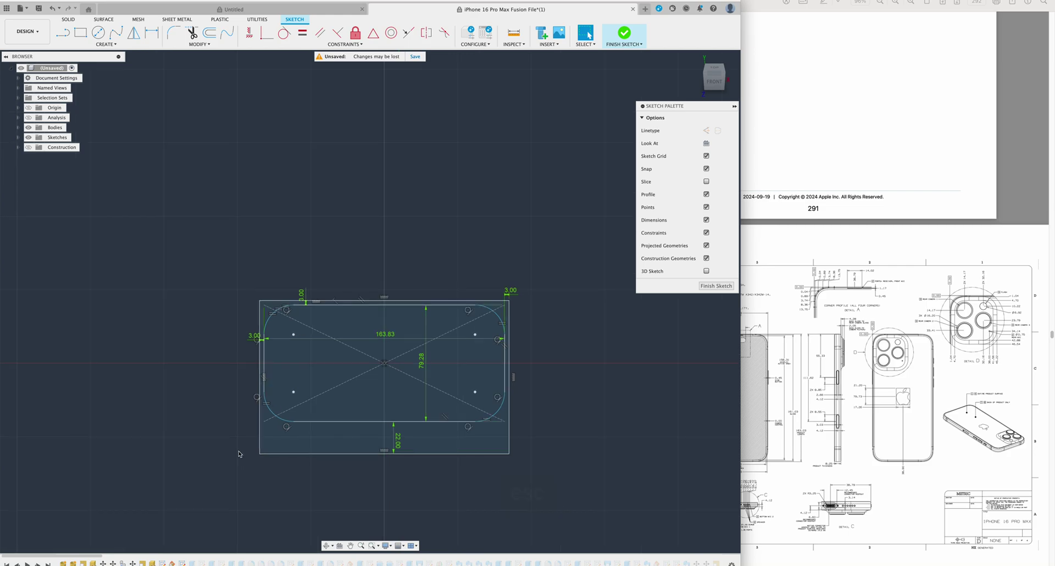
key(Escape)
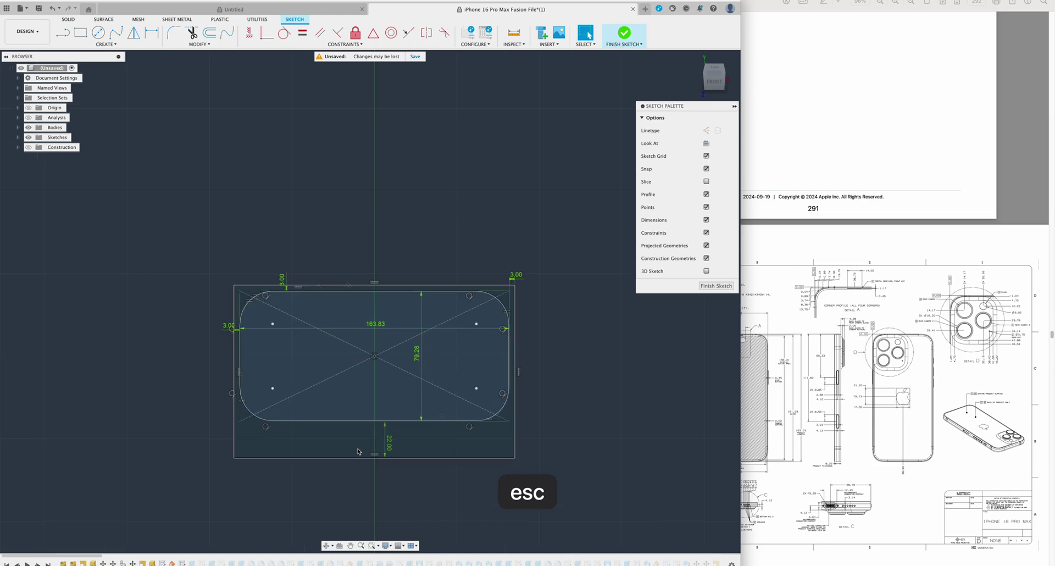
scroll(357, 445, up, 2)
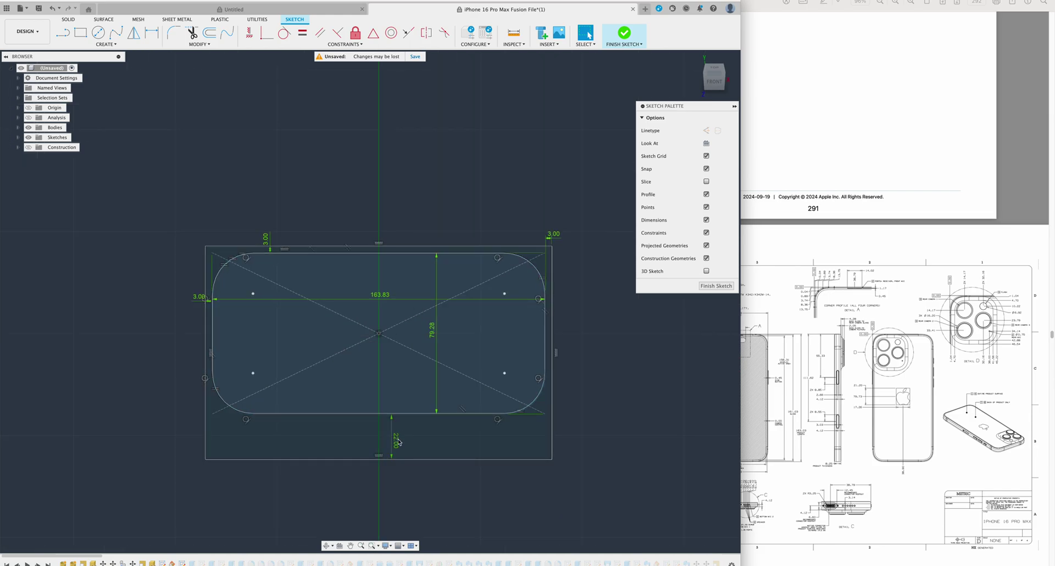
click(504, 294)
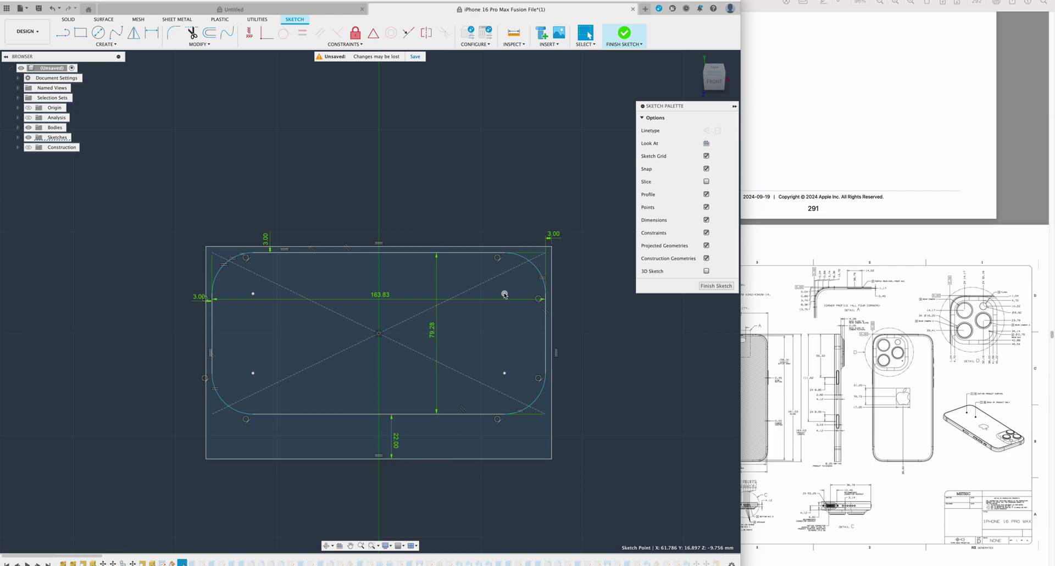
drag(505, 295, 517, 286)
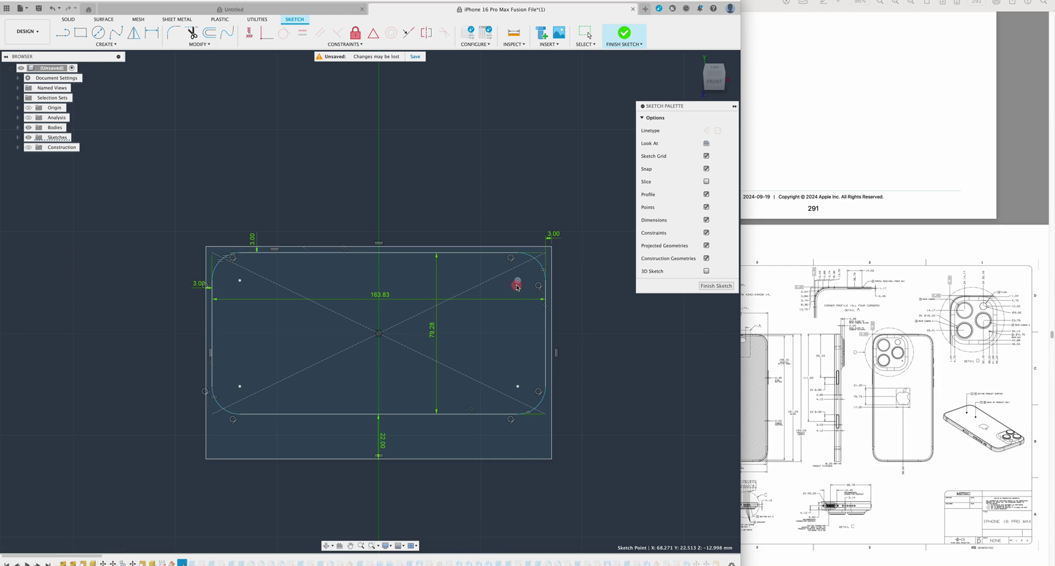
drag(516, 286, 519, 282)
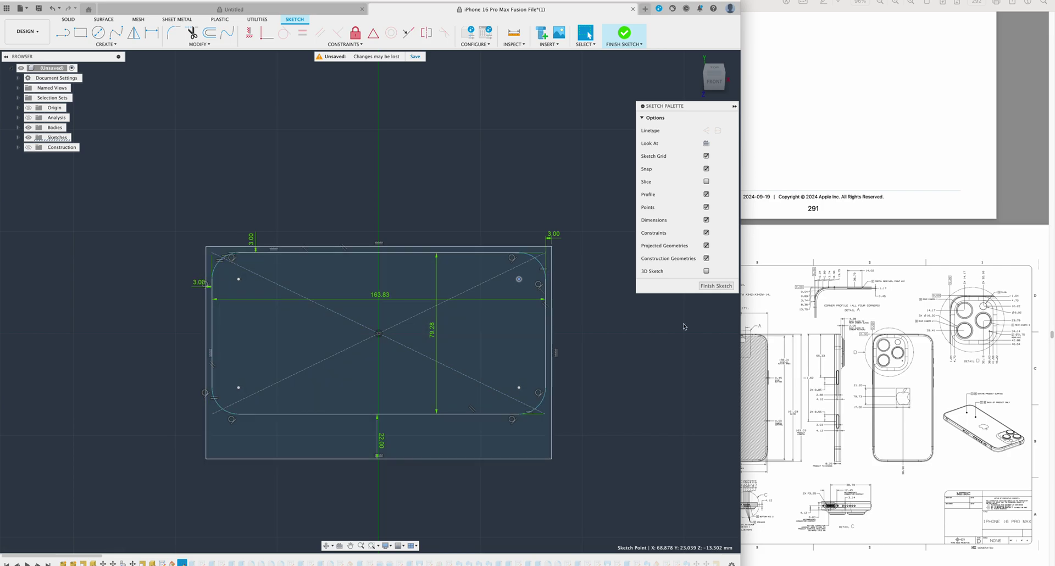
click(714, 286)
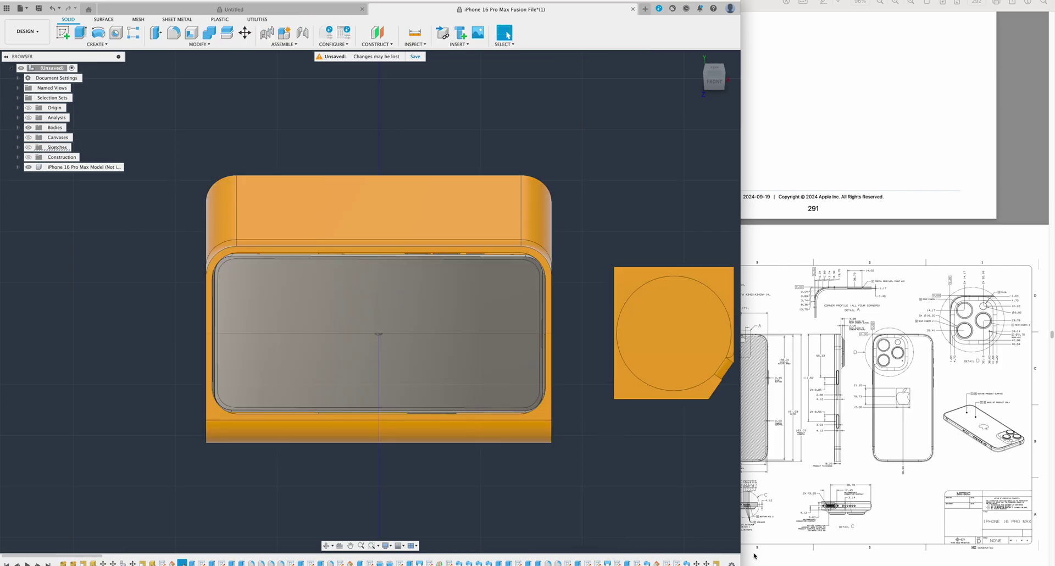
- Check the phone model's fit in the dock's rounded corners and reopen the iPhone profile sketch for editing
shift+middle_drag(648, 463, 643, 455)
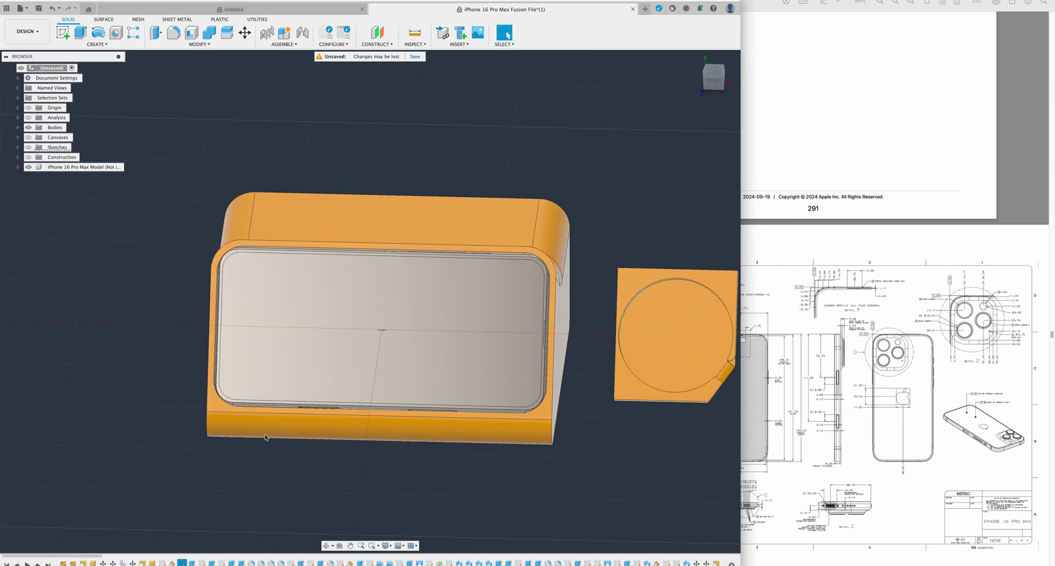
right_click(184, 563)
key(Escape)
right_click(182, 563)
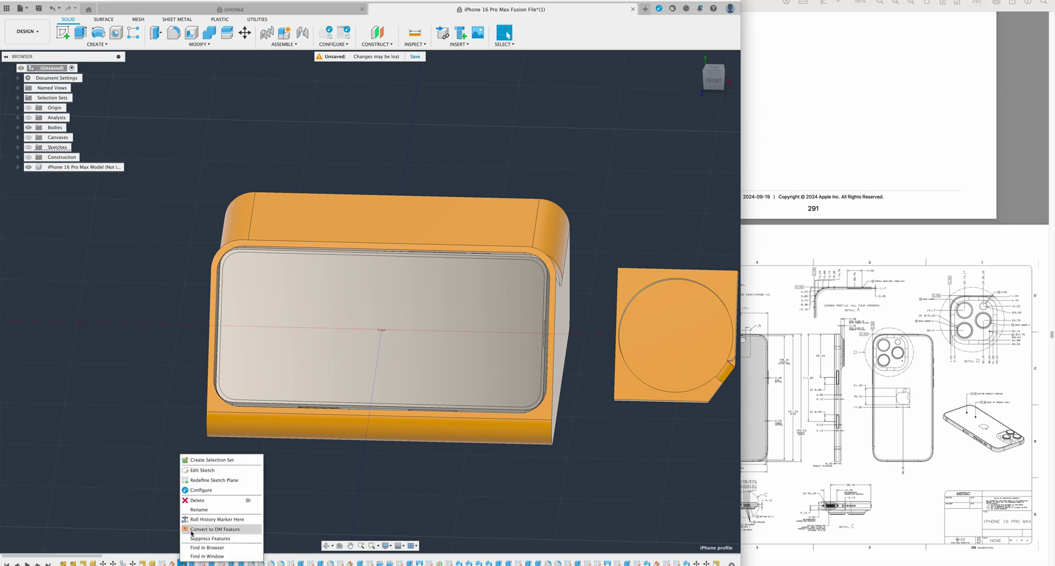
click(223, 472)
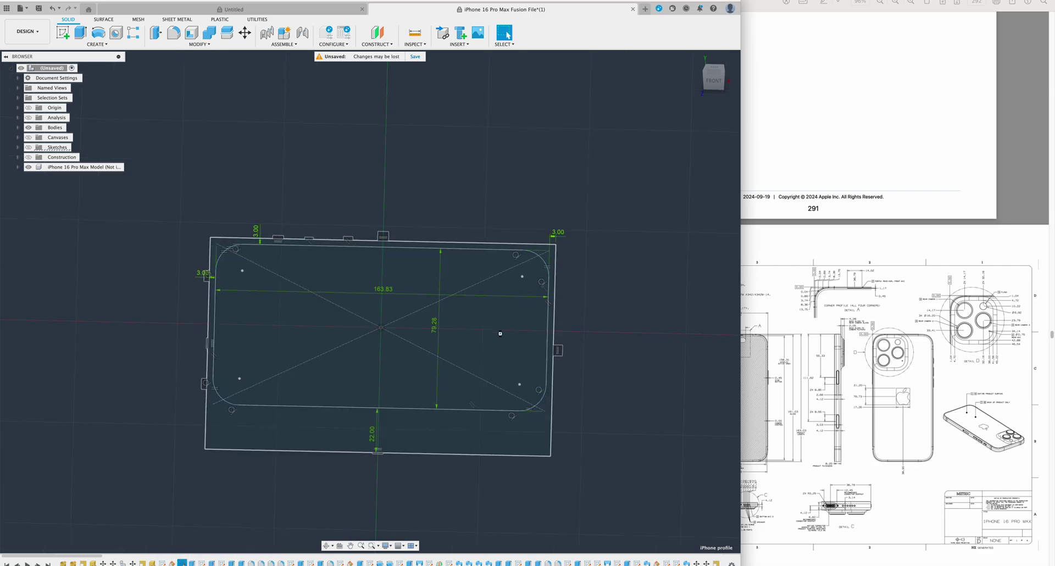
- Move the upper-right corner arc's centre point slightly further outward, finish the sketch and check the phone's fit in the dock
click(515, 259)
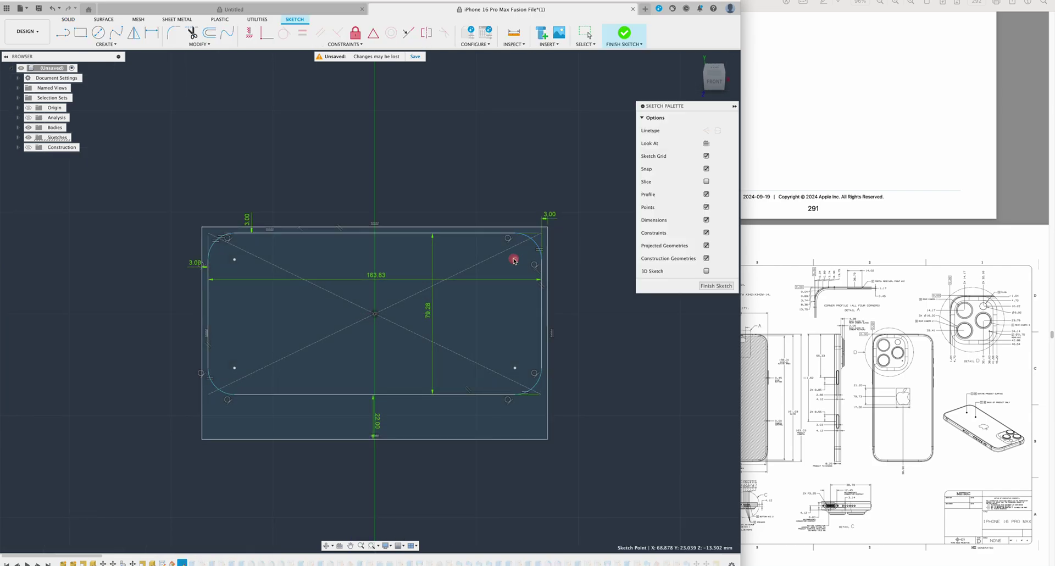
click(515, 259)
drag(515, 262, 517, 257)
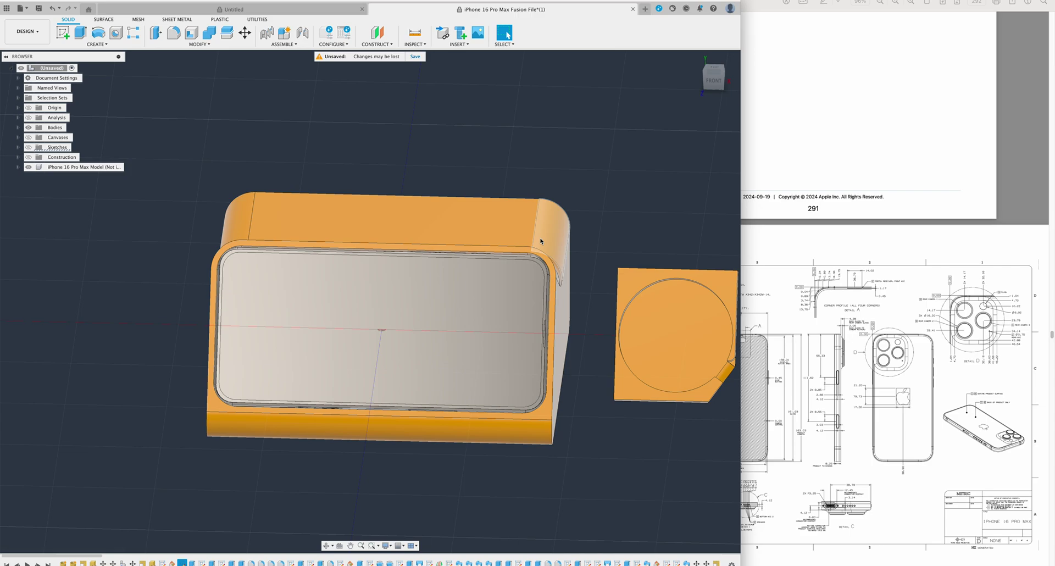
shift+middle_drag(539, 285, 527, 334)
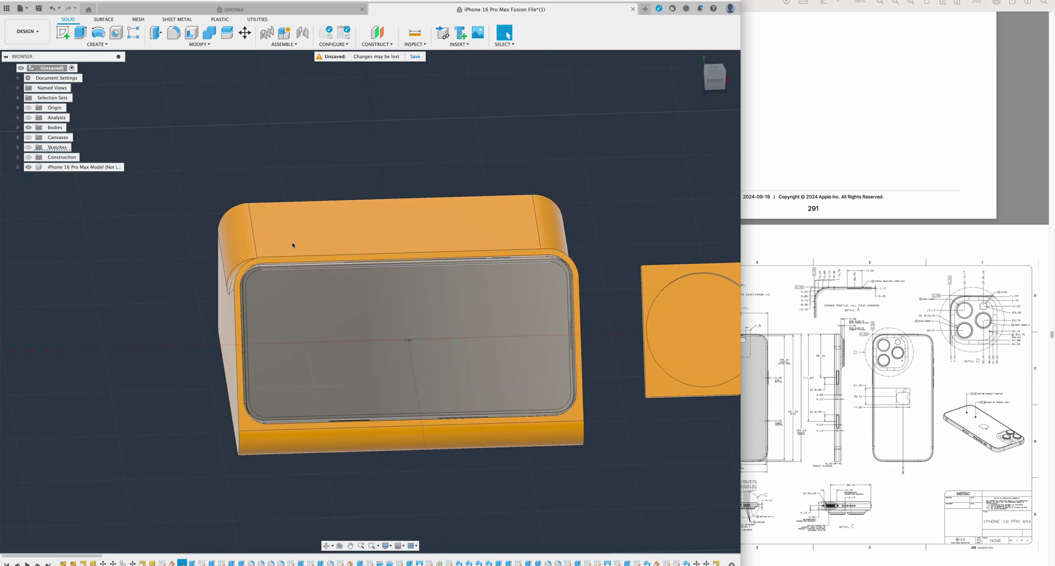
- Hide the iPhone 16 Pro Max model and look over the empty dock and its separate parts
click(28, 167)
scroll(562, 358, down, 2)
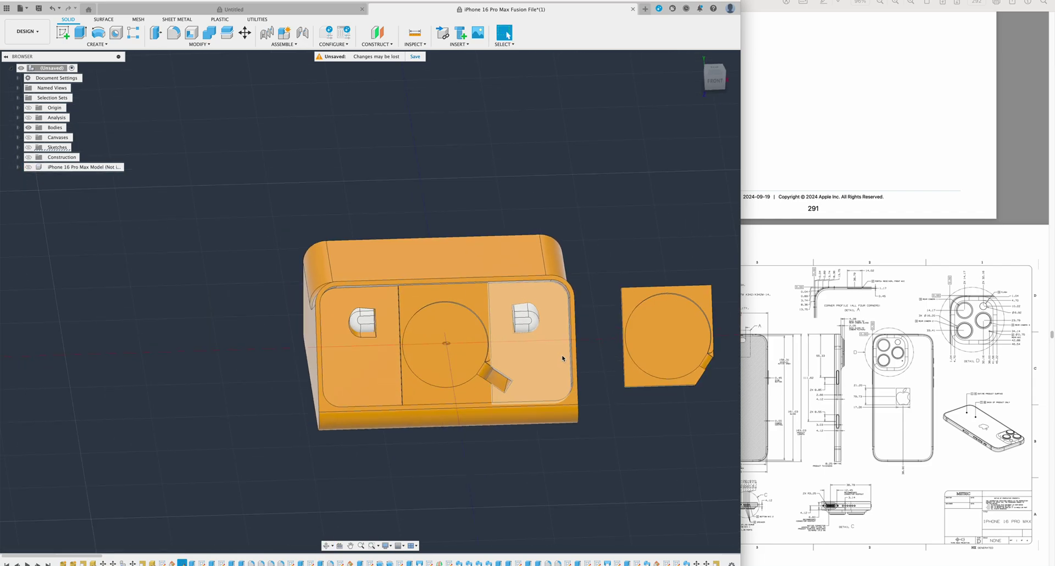
middle_drag(563, 359, 304, 352)
scroll(456, 387, down, 2)
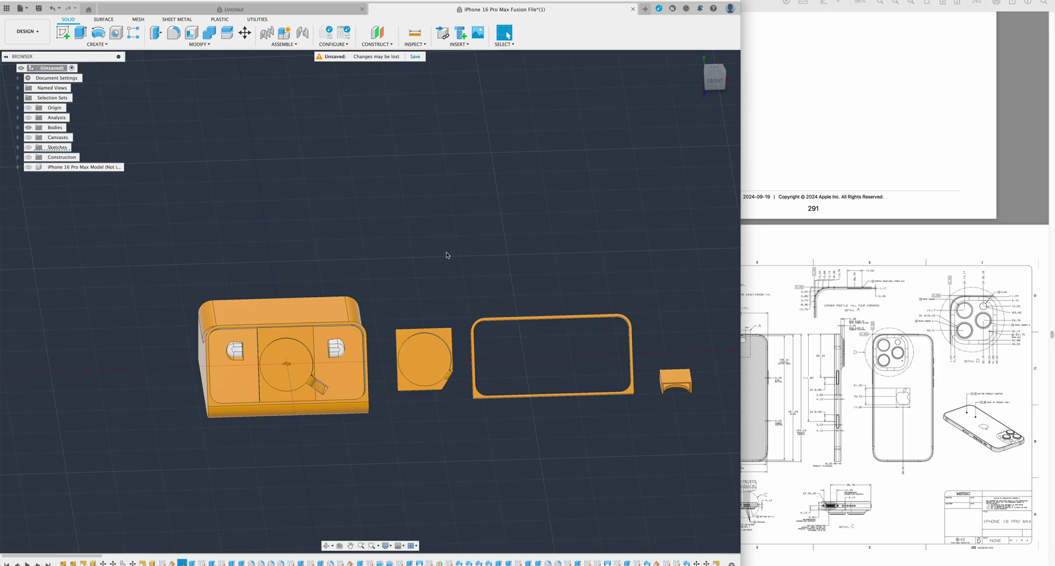
scroll(327, 362, up, 2)
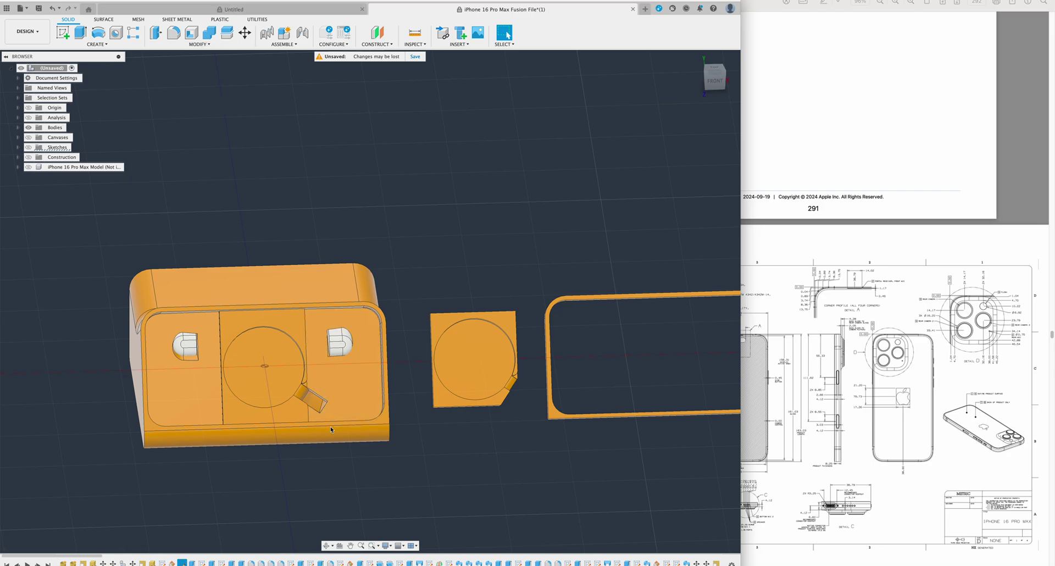
scroll(272, 407, up, 3)
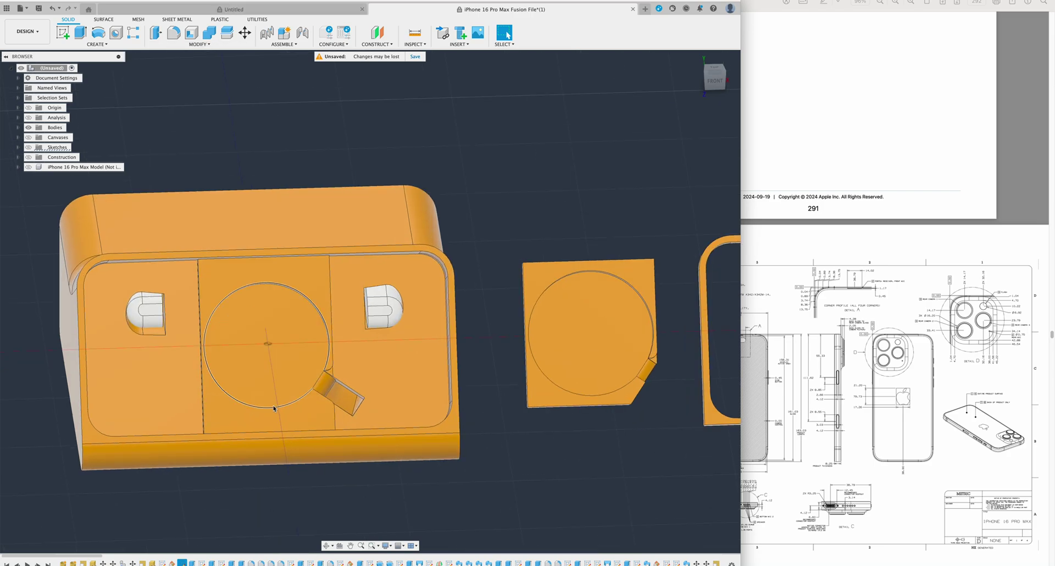
- Check the radius of the circular charger recess's edge in the dock and inspect the recess's side wall
click(273, 409)
click(412, 494)
shift+middle_drag(371, 447, 368, 429)
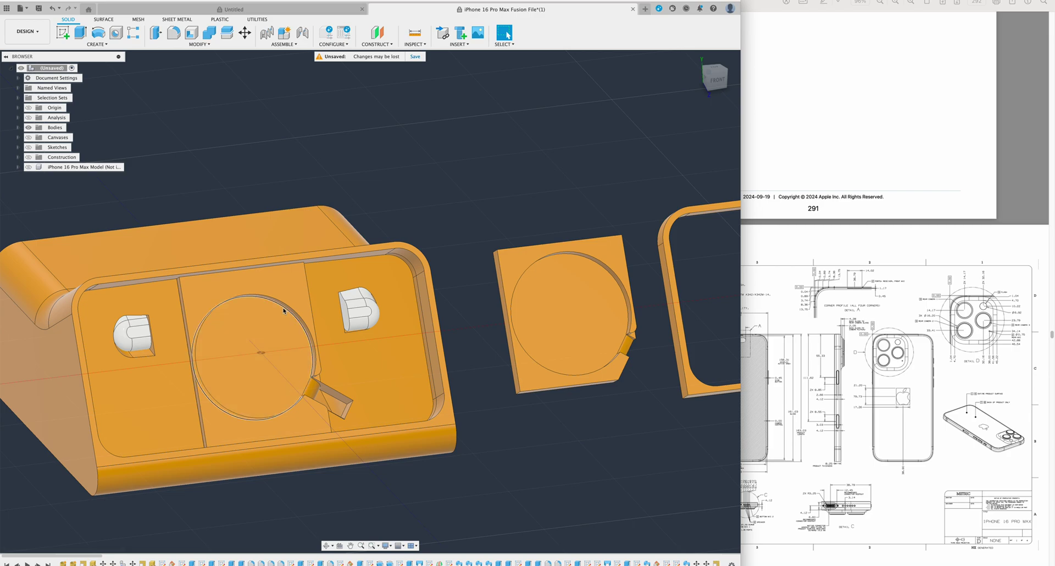
click(284, 311)
middle_drag(537, 455, 573, 467)
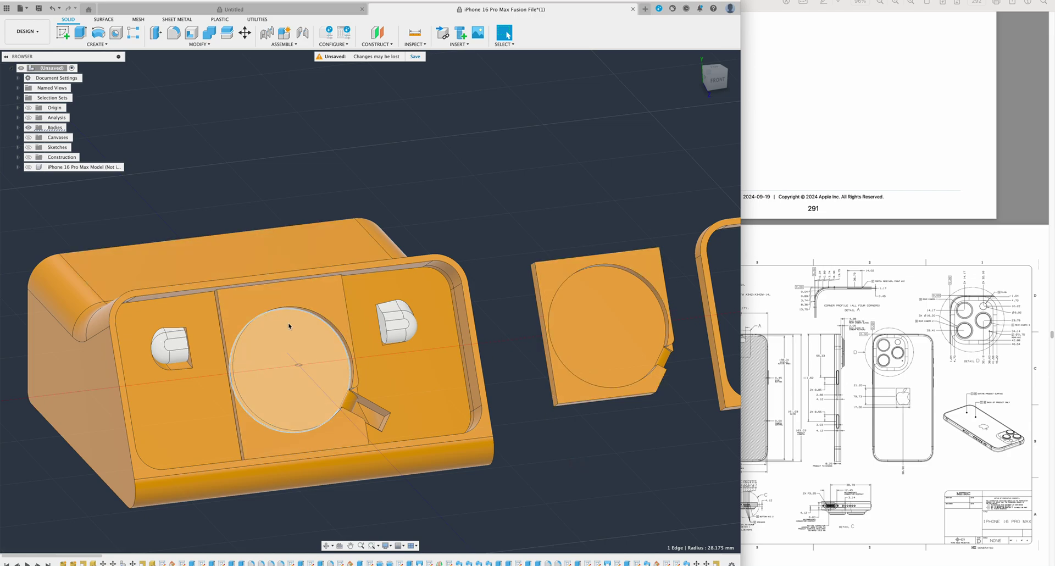
scroll(287, 319, up, 3)
shift+middle_drag(360, 363, 232, 185)
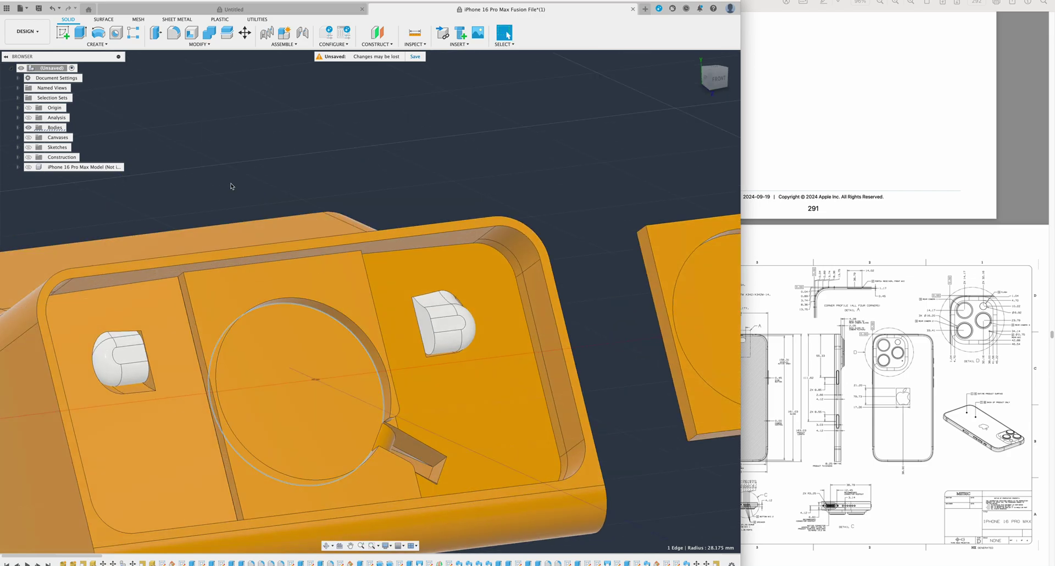
click(153, 32)
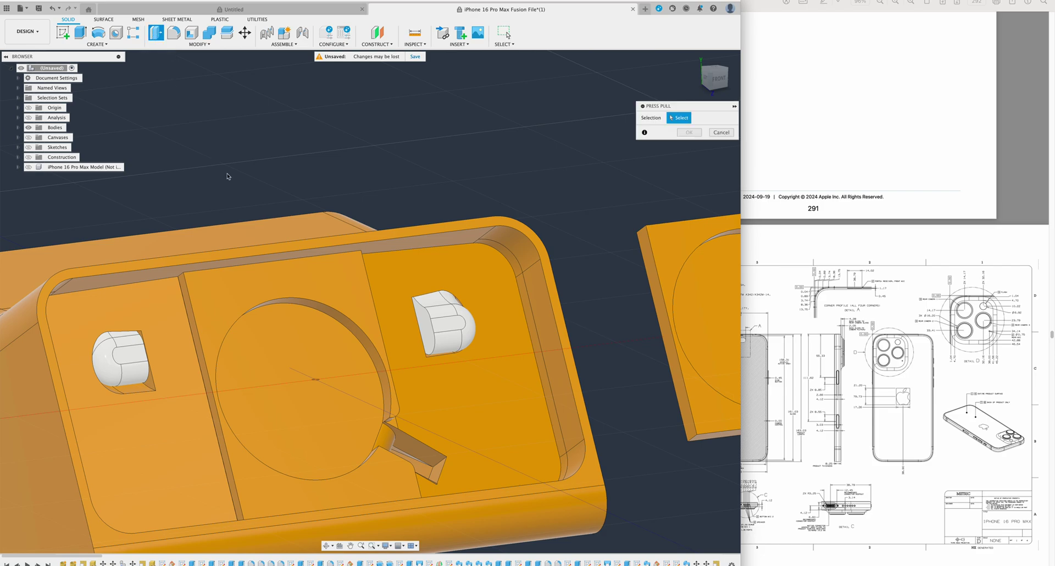
click(334, 317)
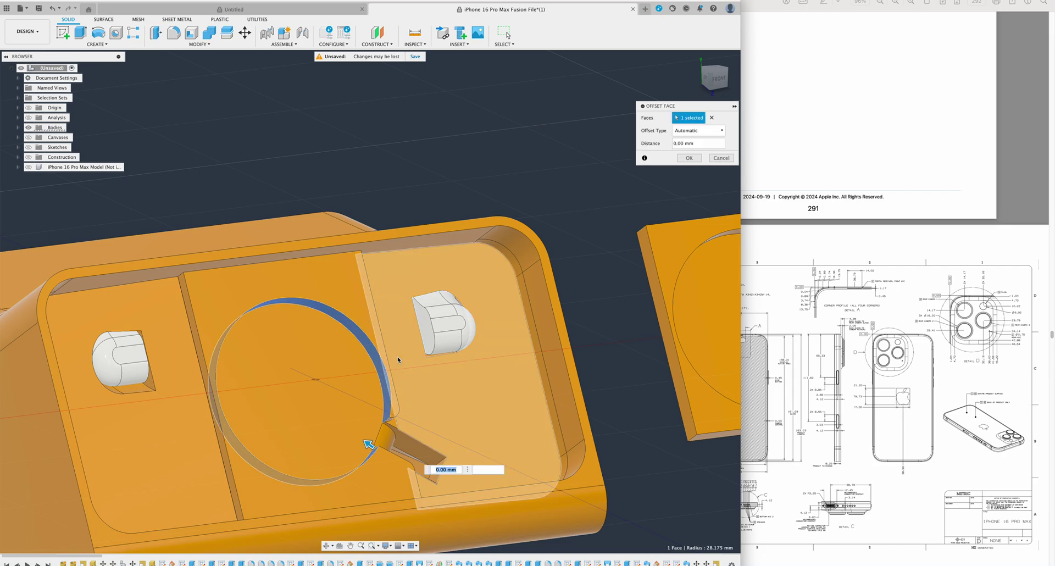
click(410, 335)
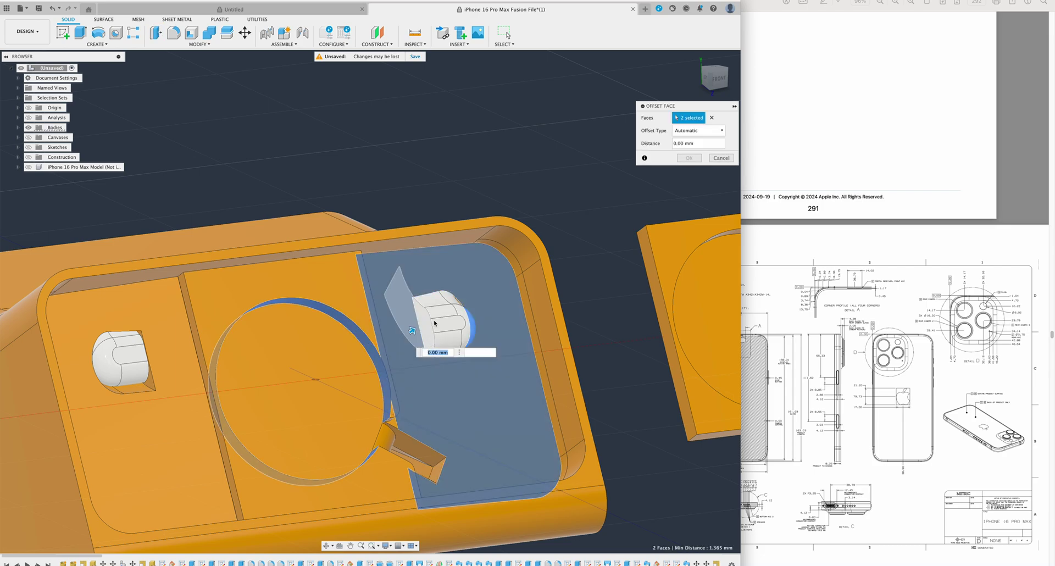
click(436, 273)
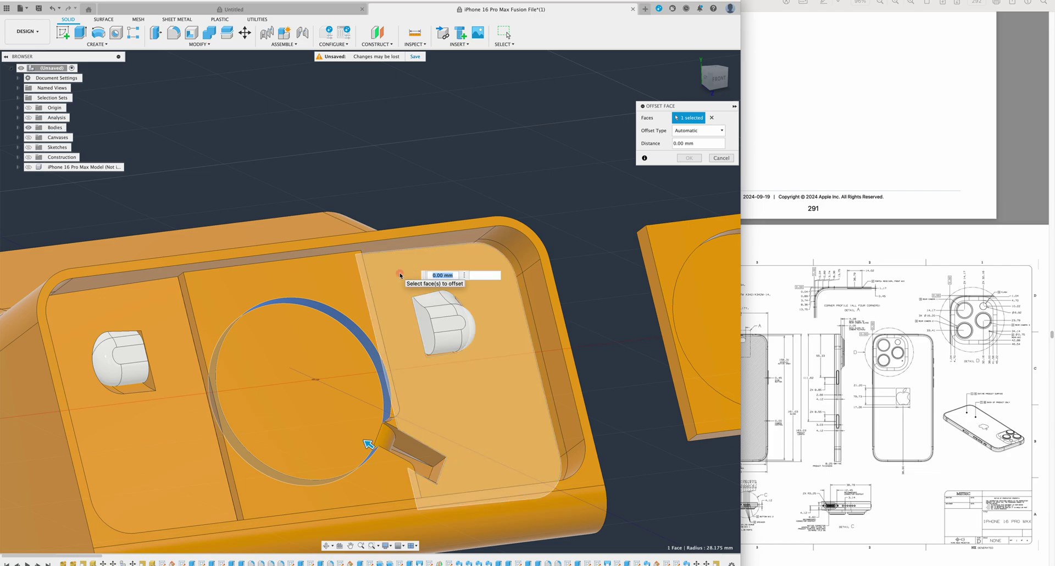
click(402, 272)
key(Escape)
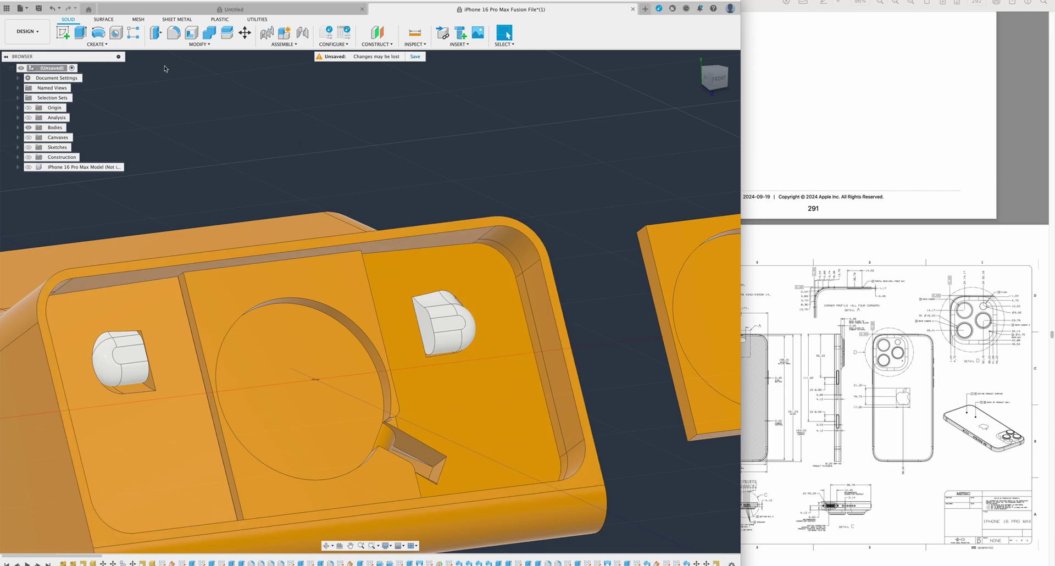
- Offset the circular charger recess's side wall inward with Press Pull, trying 5, 1 and 15 mm before applying 1.5 mm
click(156, 33)
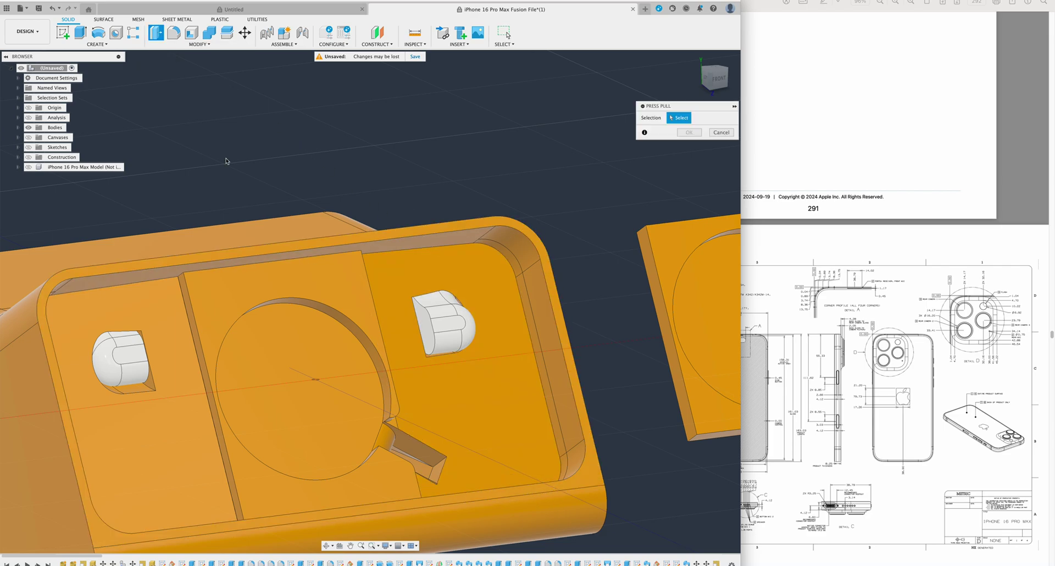
click(334, 315)
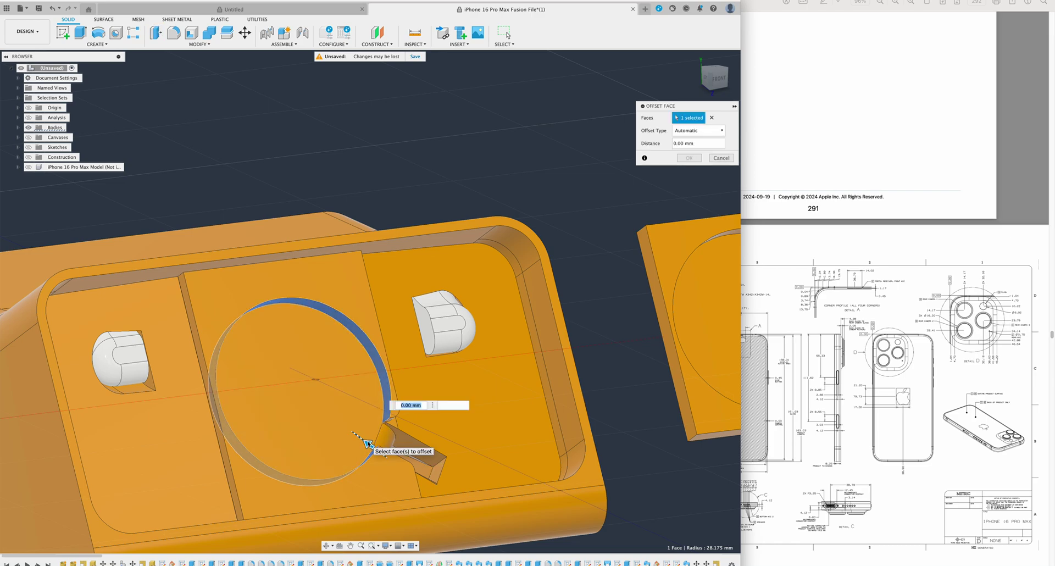
drag(367, 443, 360, 435)
text(5)
key(Return)
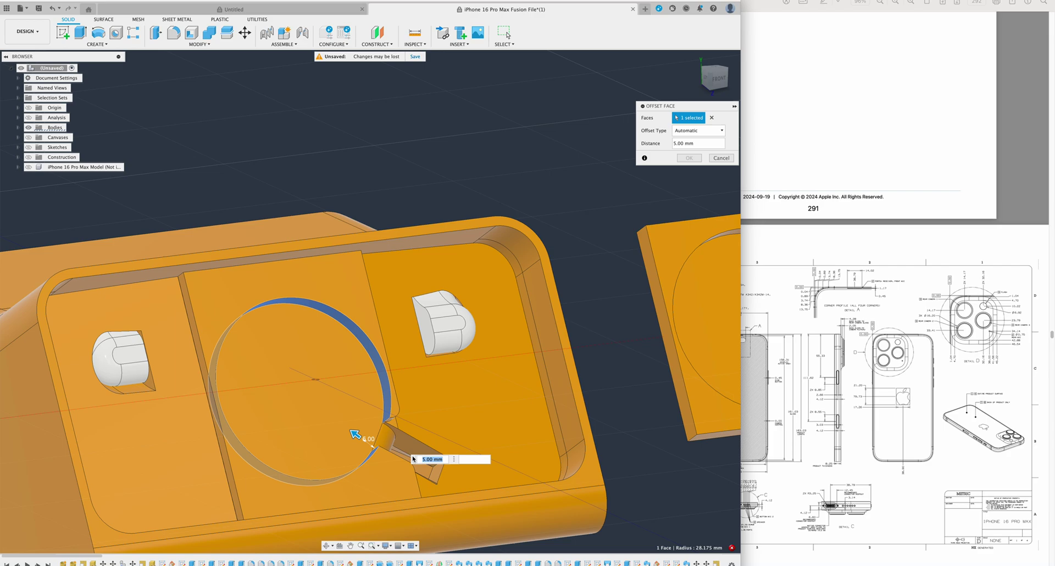
text(1)
key(Return)
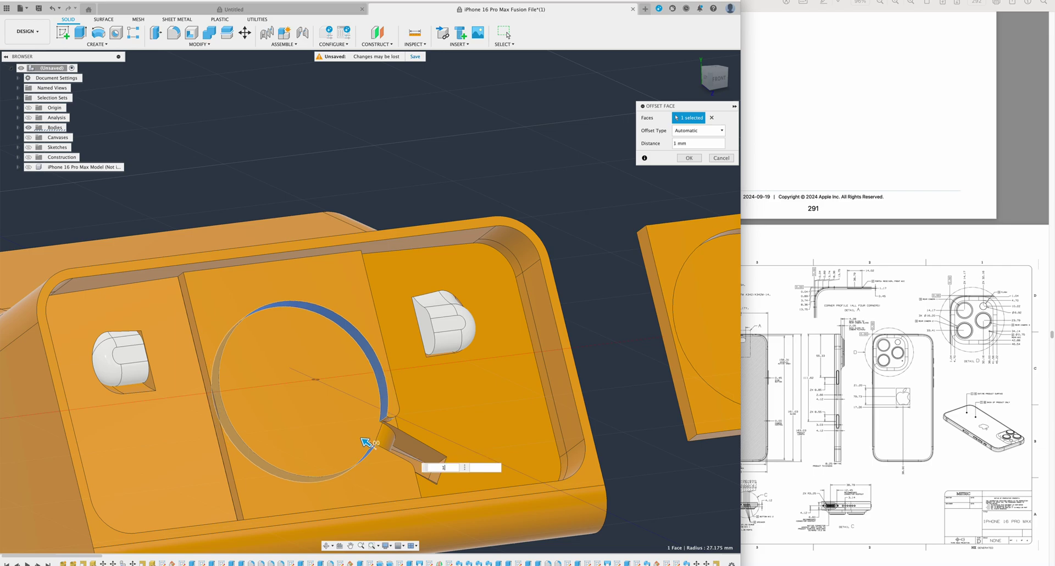
text(15)
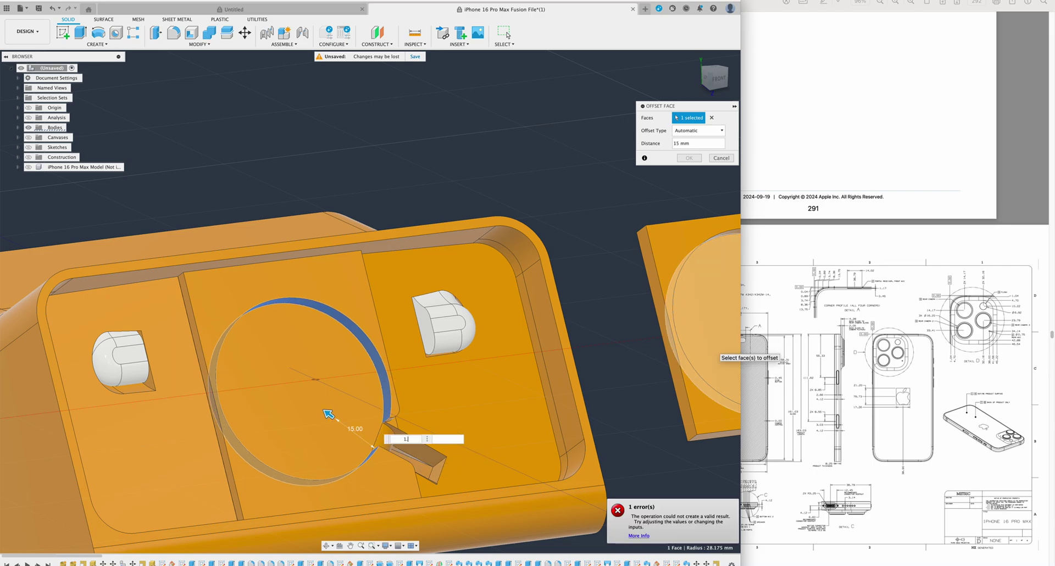
text(.5)
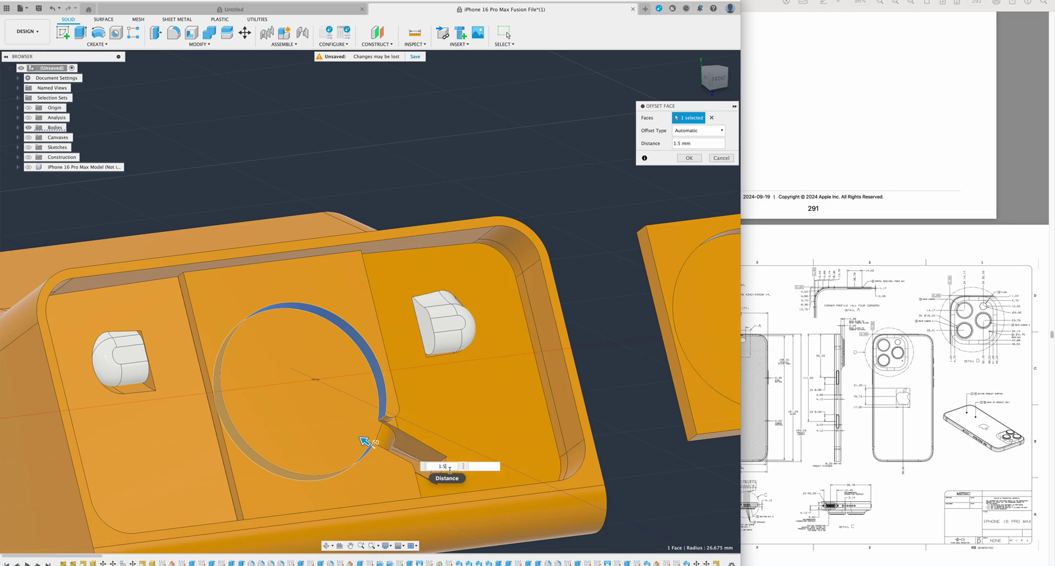
key(Return)
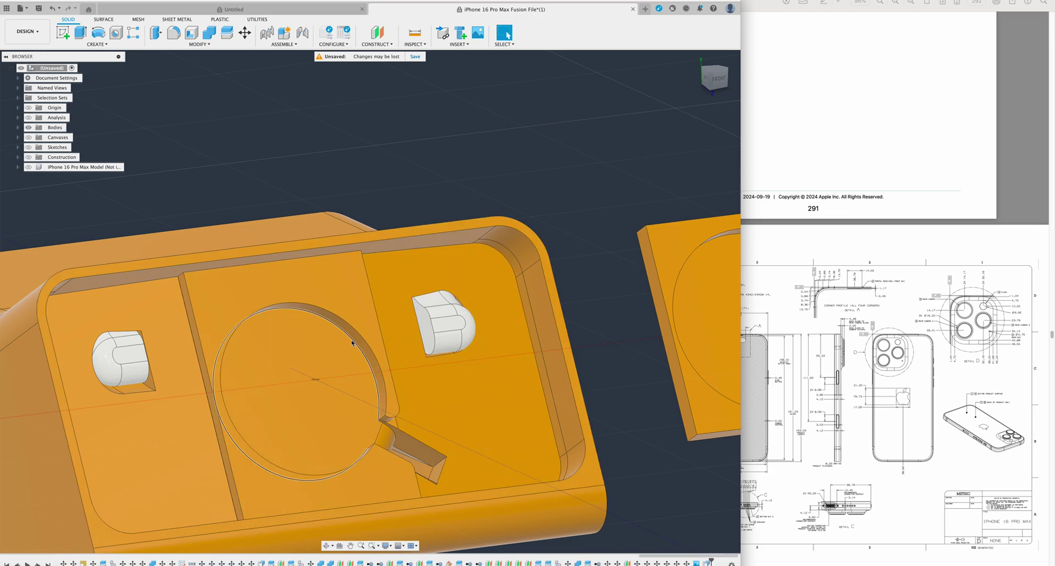
- Check the resized recess's edge and undo the face offset
click(352, 342)
click(641, 450)
key(super+z)
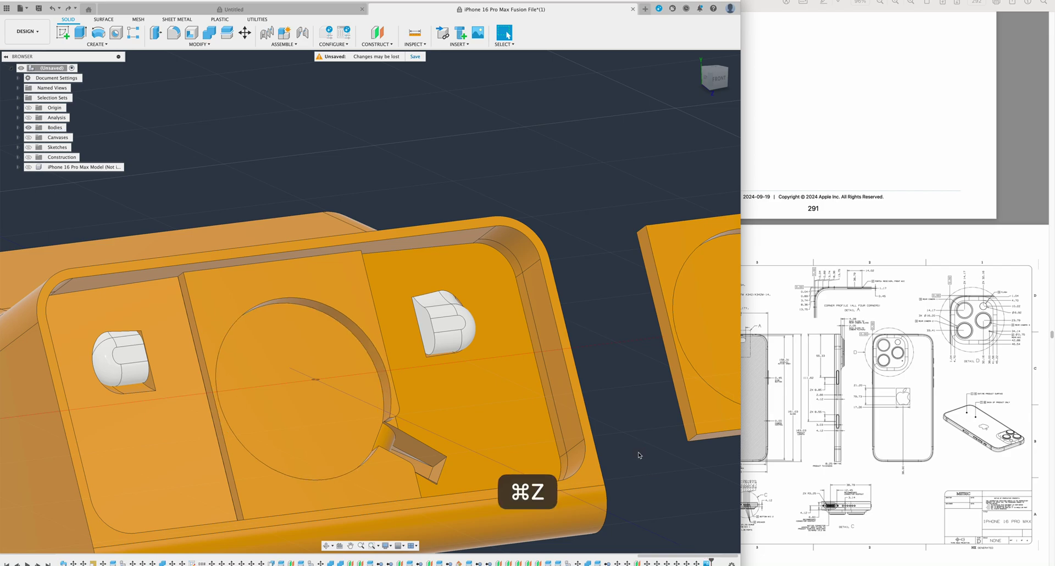
- Examine the dock's front and the cable slot through its underside, and check the radius of the slot's inner curved edge
scroll(386, 330, down, 5)
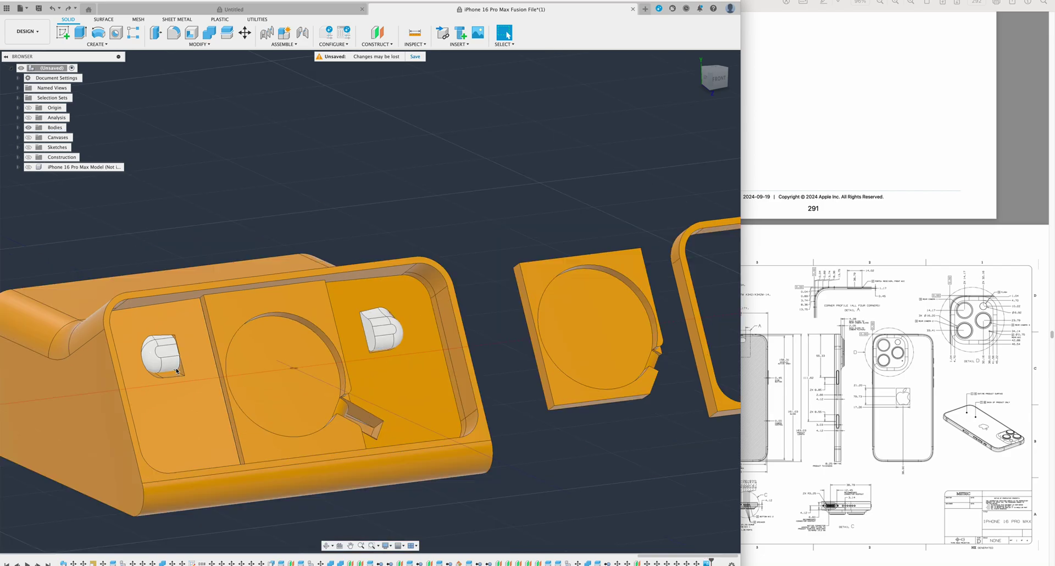
shift+middle_drag(572, 313, 617, 314)
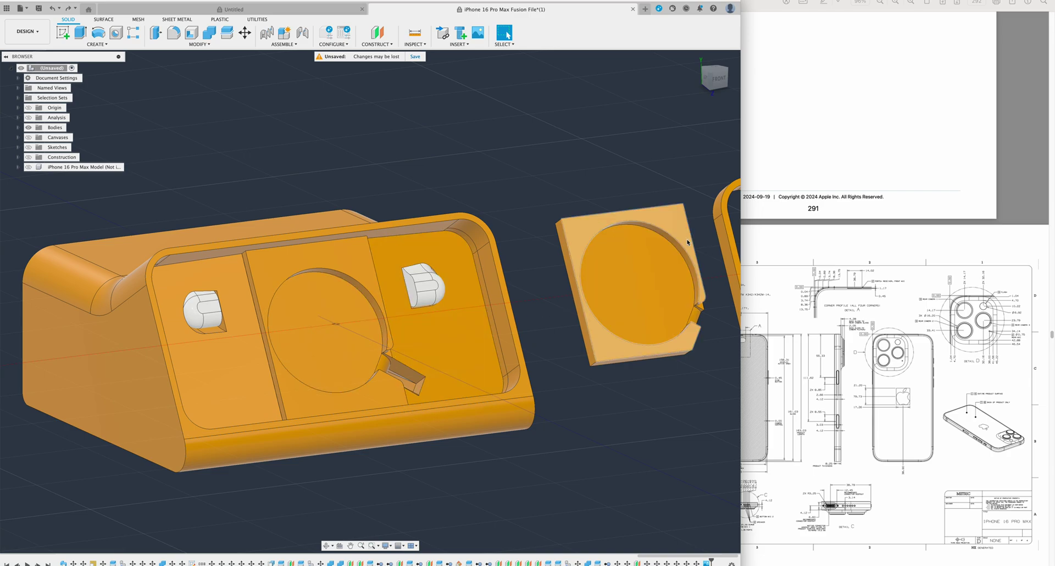
middle_drag(333, 295, 427, 354)
shift+middle_drag(427, 393, 464, 392)
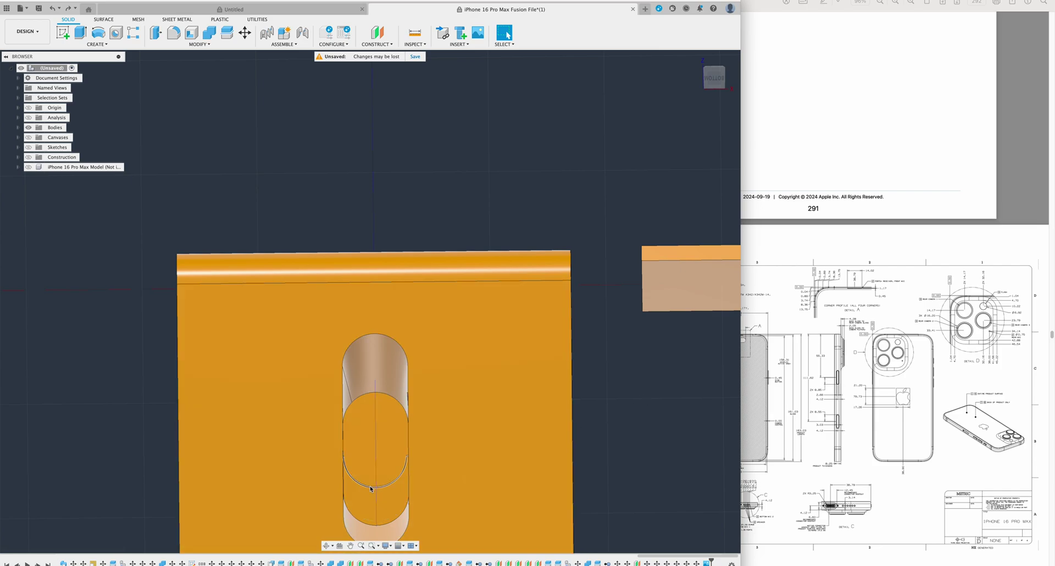
shift+middle_drag(428, 401, 367, 486)
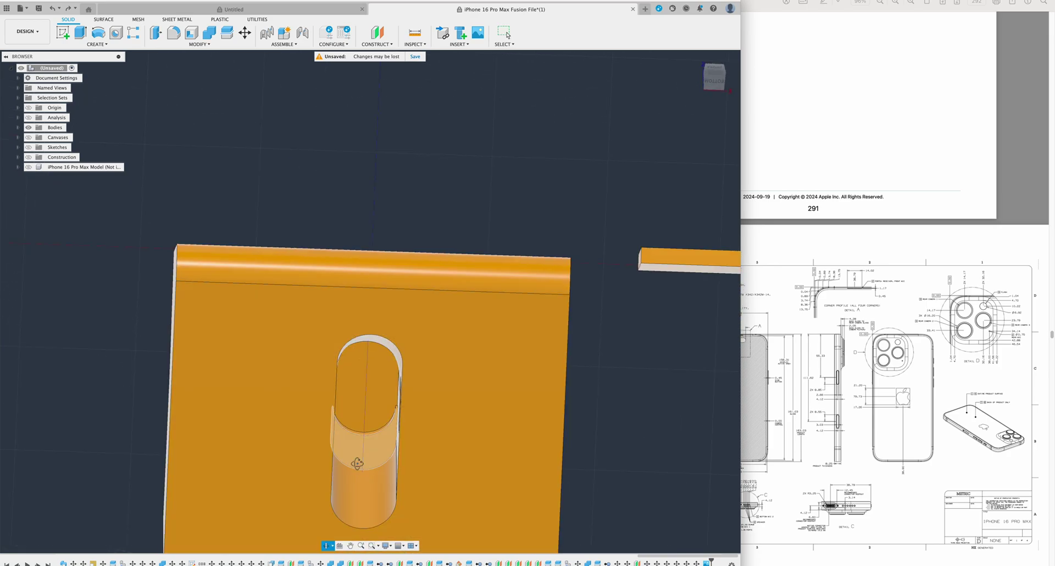
shift+middle_drag(357, 470, 357, 462)
shift+middle_drag(370, 302, 370, 295)
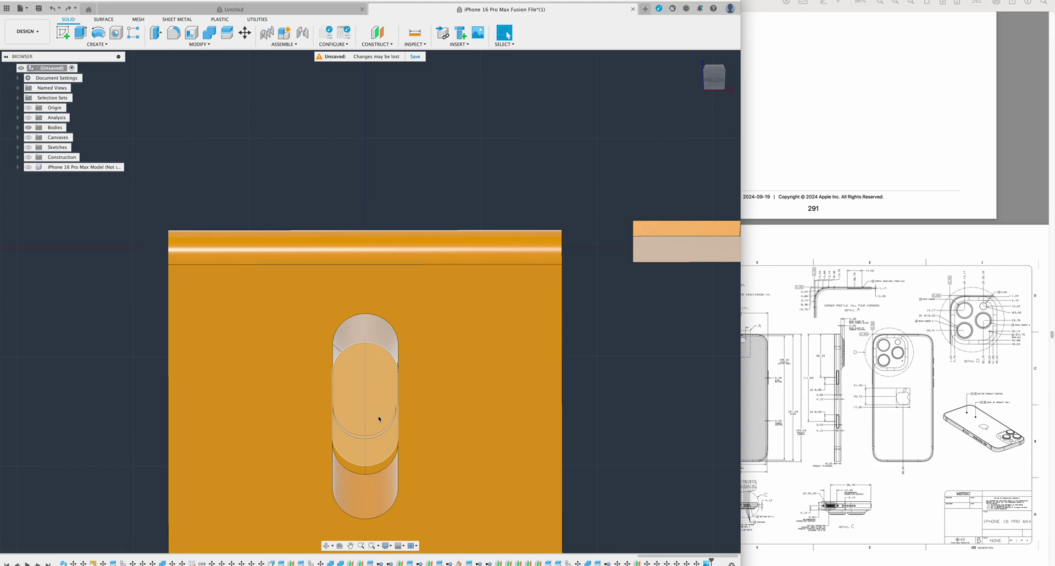
middle_drag(379, 419, 414, 476)
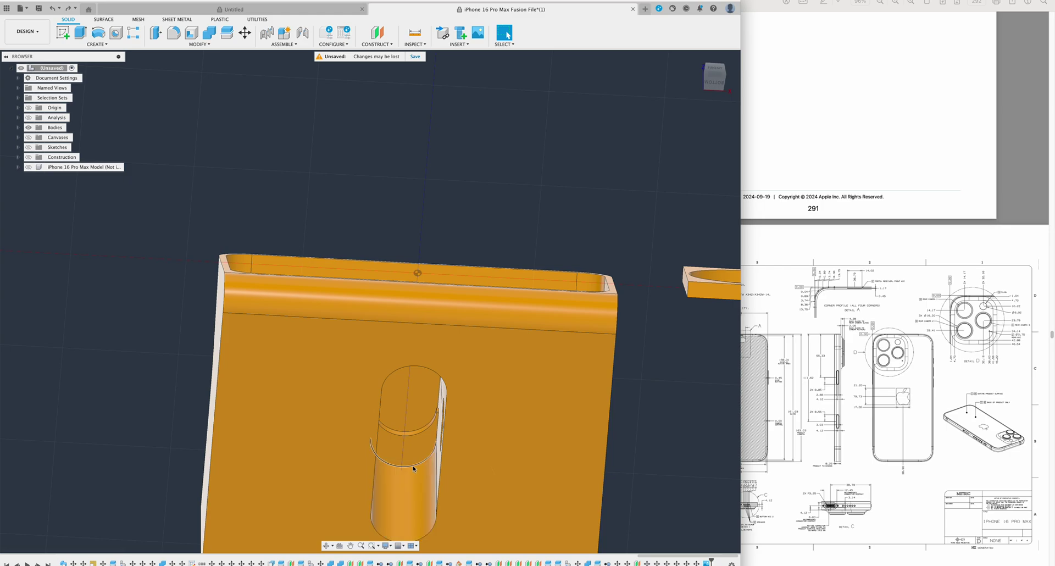
click(413, 467)
mouse_move(421, 410)
shift+middle_down()
mouse_move(456, 461)
mouse_move(536, 487)
shift+middle_up()
scroll(644, 494, down, 2)
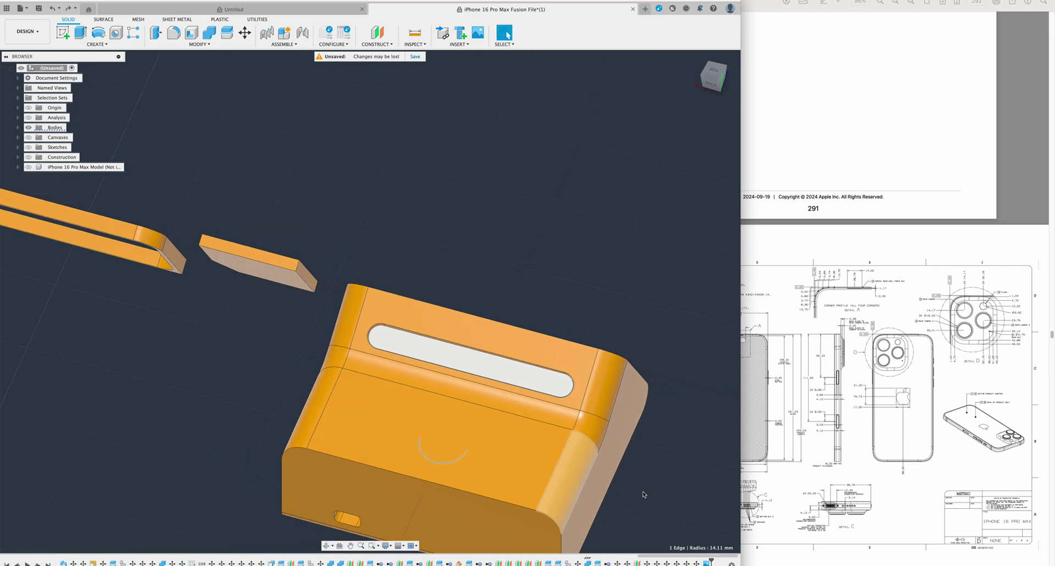
- Turn on the section analyses, view the dock through different cuts and display Section2 to examine the cable slot
middle_drag(203, 318, 181, 254)
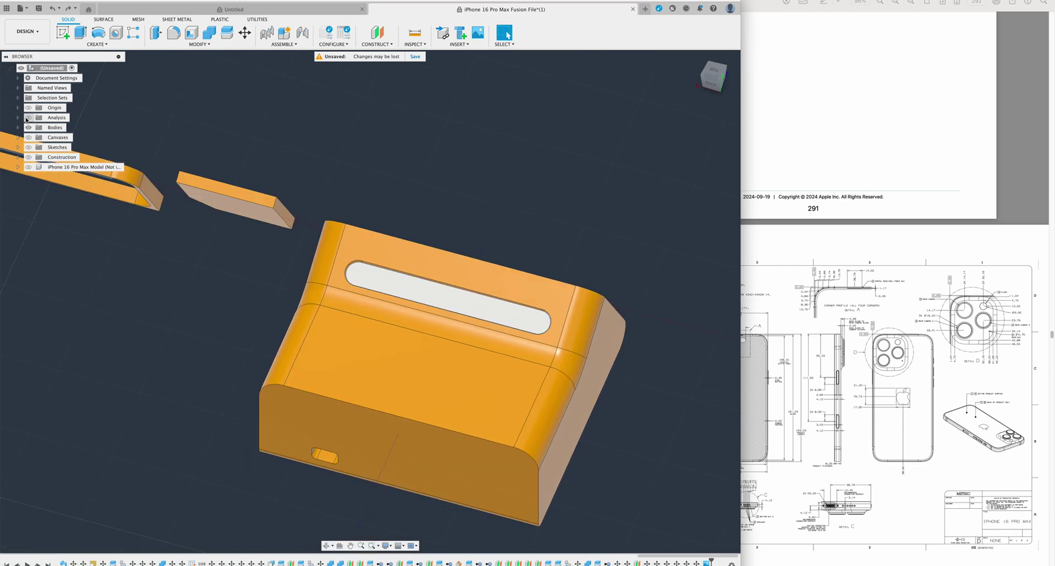
click(29, 118)
click(18, 118)
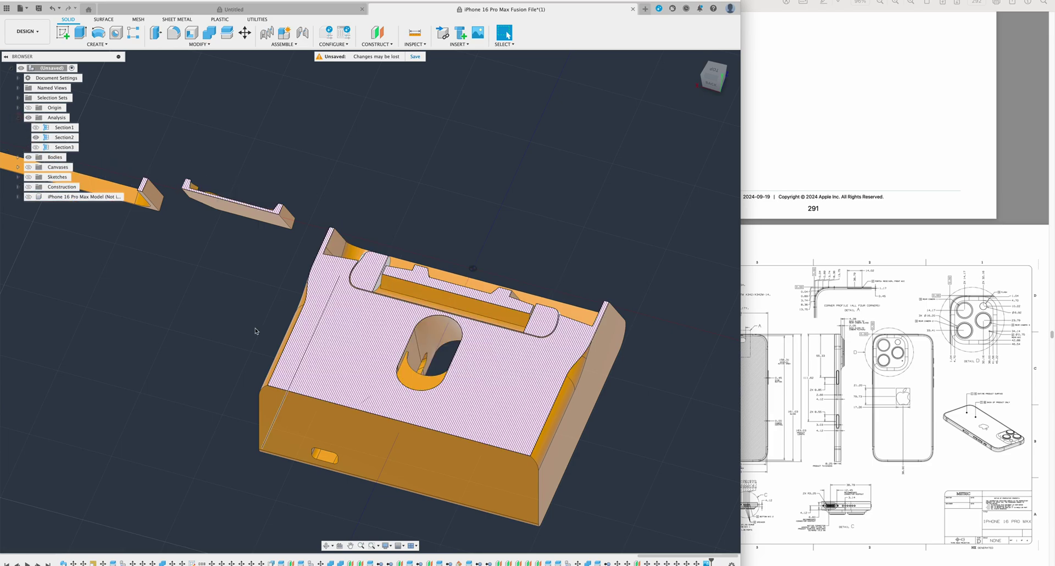
click(36, 138)
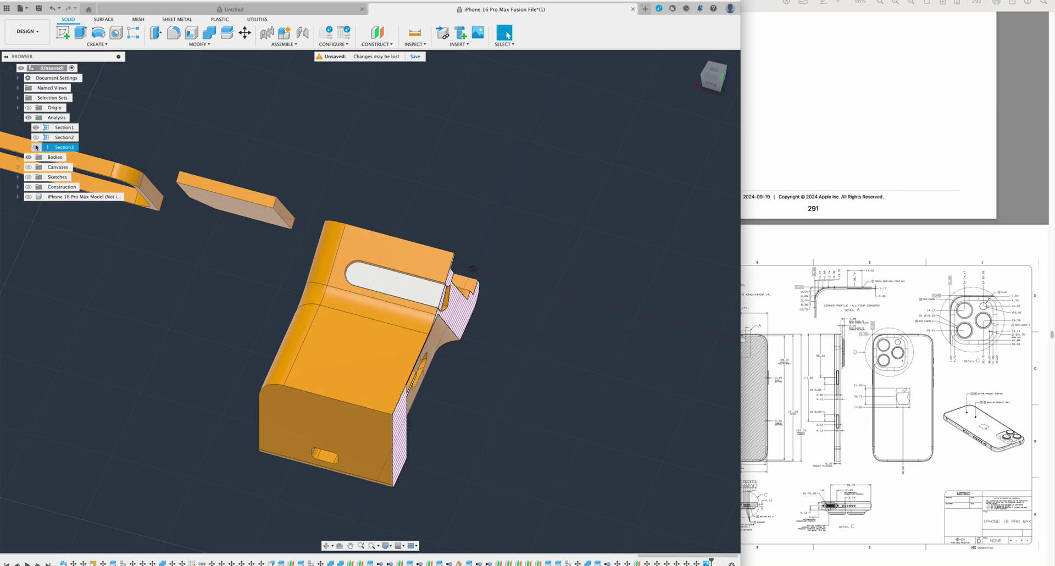
click(36, 148)
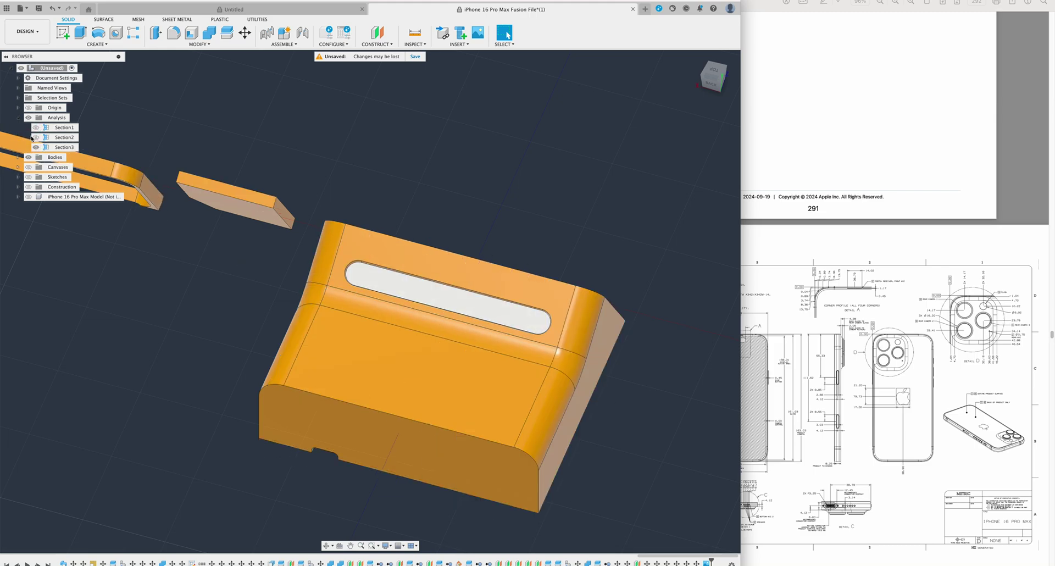
click(35, 137)
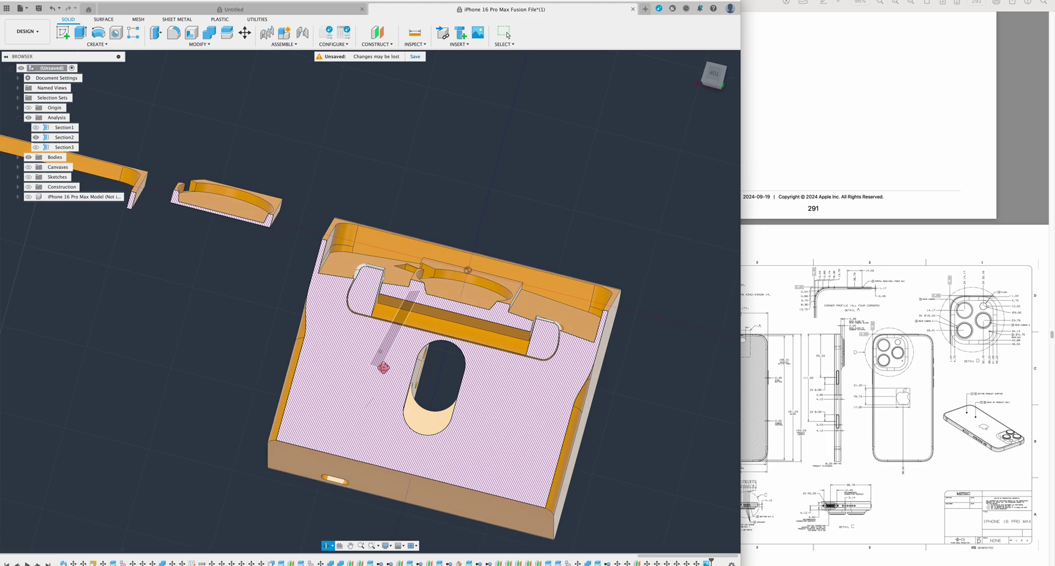
- Examine the cable slot in the Section2 cut from several angles and check the radius of its curved end
scroll(513, 428, up, 2)
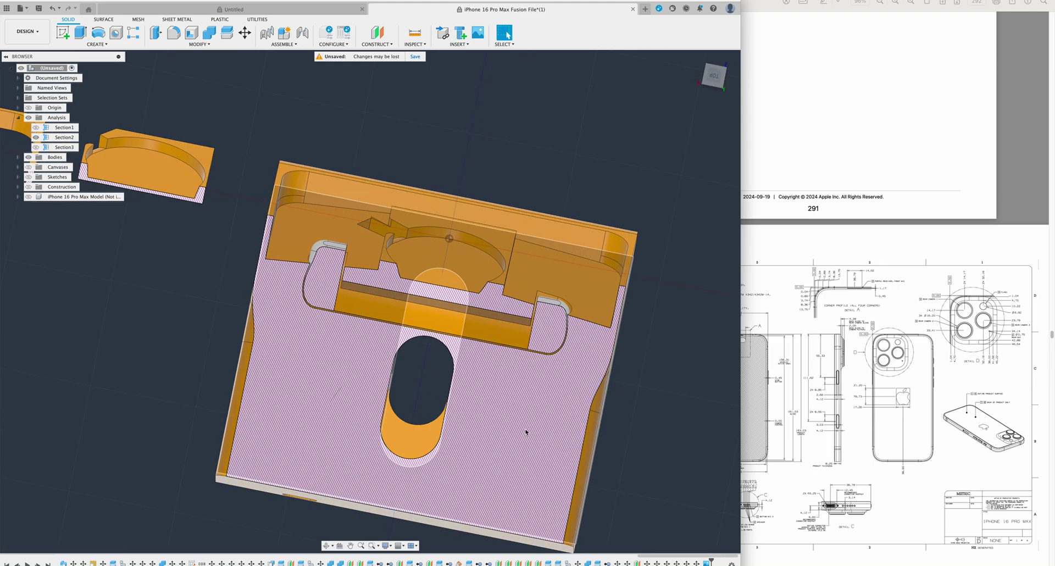
scroll(478, 427, up, 1)
scroll(433, 411, down, 3)
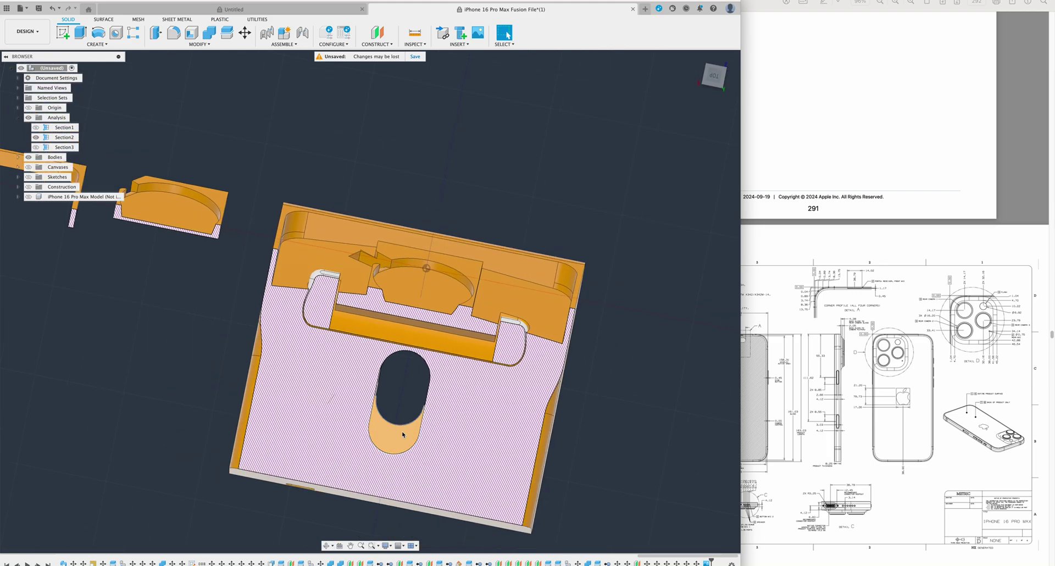
shift+middle_drag(395, 424, 435, 399)
mouse_move(375, 419)
shift+middle_down()
mouse_move(387, 456)
mouse_move(467, 457)
mouse_move(510, 450)
mouse_move(554, 408)
mouse_move(542, 409)
shift+middle_up()
click(388, 453)
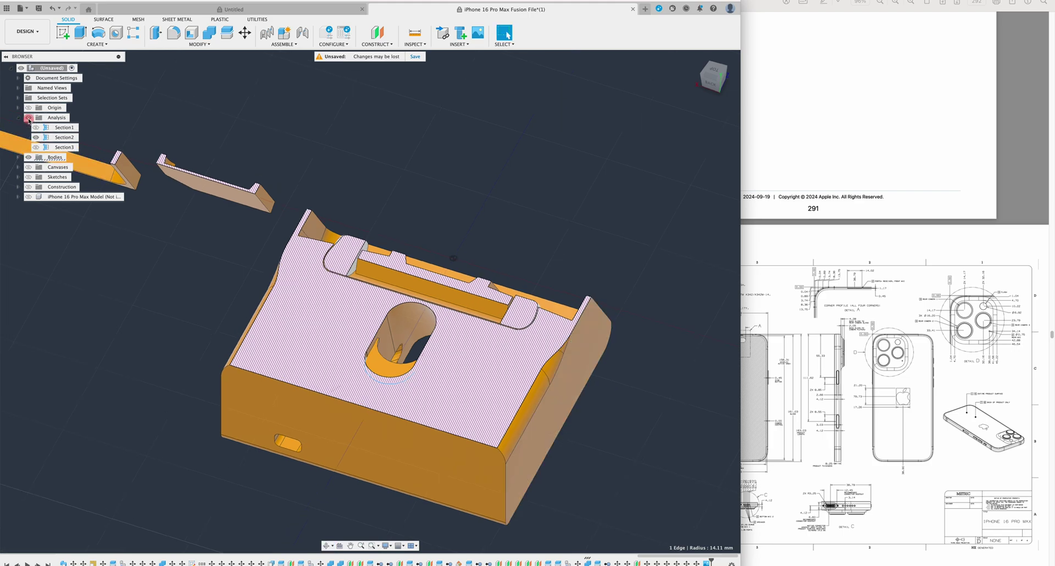
- Hide the section analyses and display the dock's sketches, including Sketch19 and Puck profile
click(29, 119)
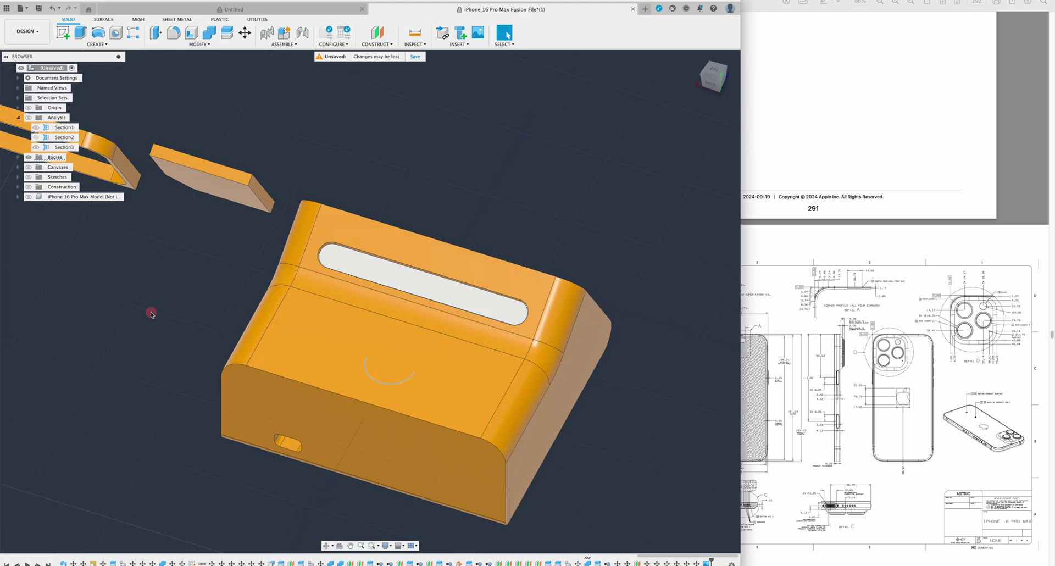
click(28, 177)
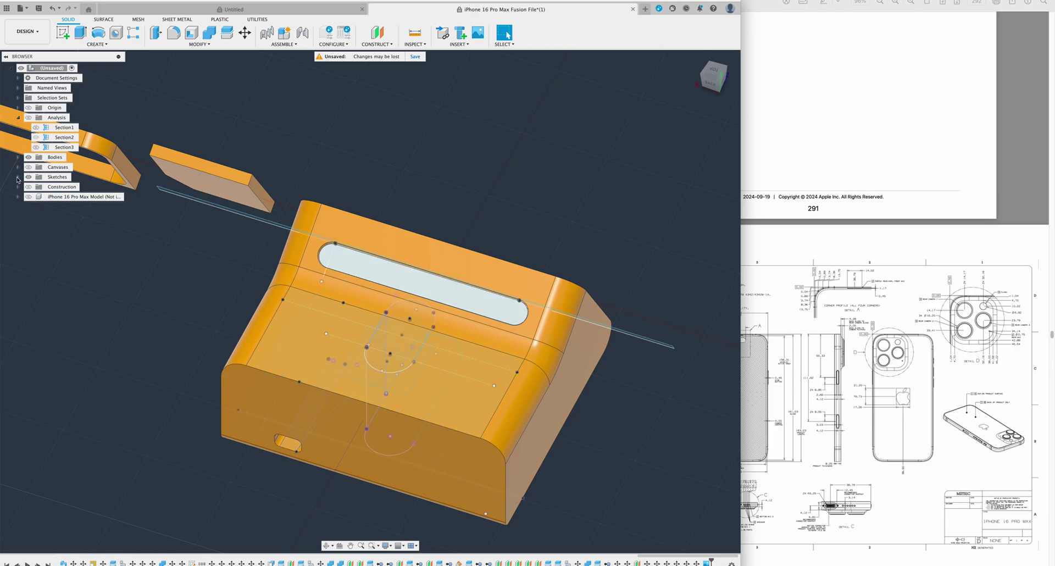
click(18, 177)
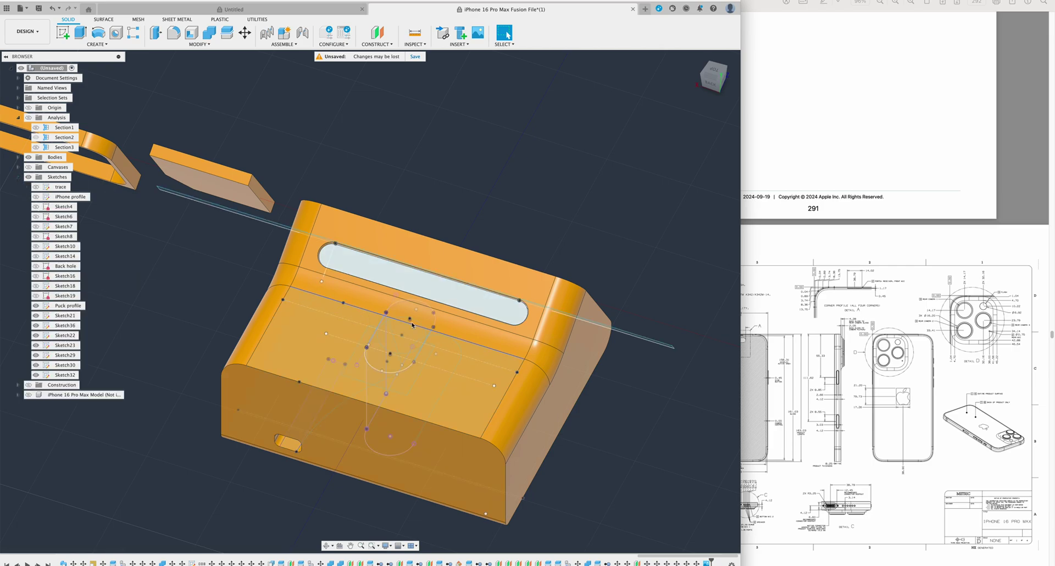
click(35, 296)
click(36, 305)
- Edit the Puck profile sketch, set the radius of the slot's end arc to 15 mm, and finish the sketch
click(48, 307)
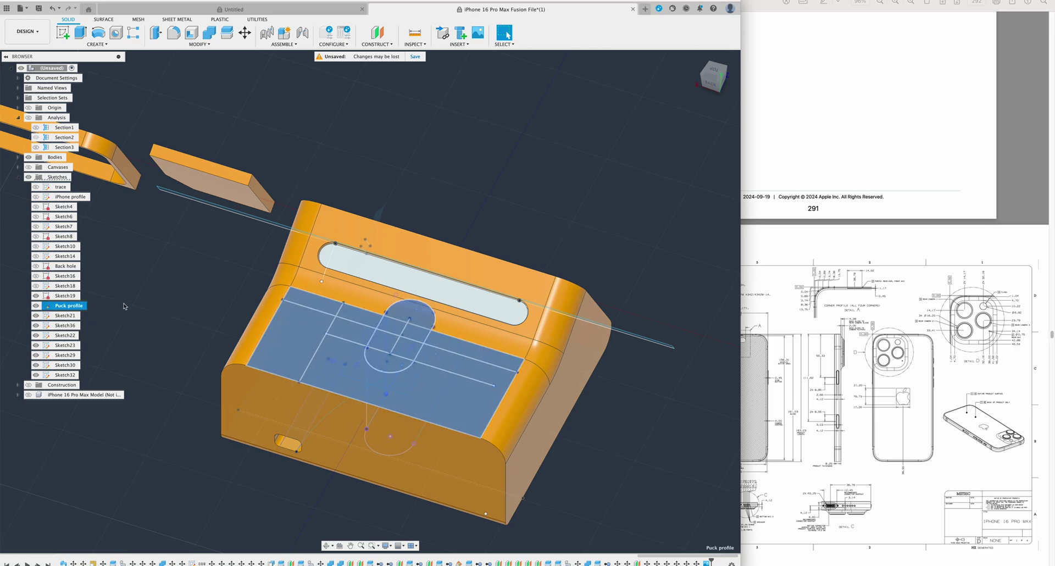
right_click(63, 307)
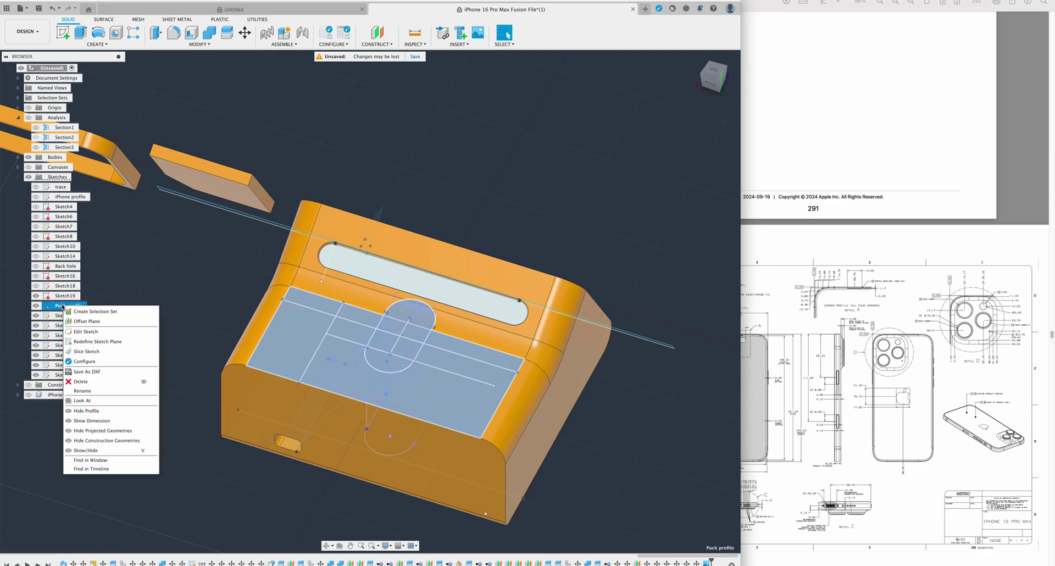
click(75, 331)
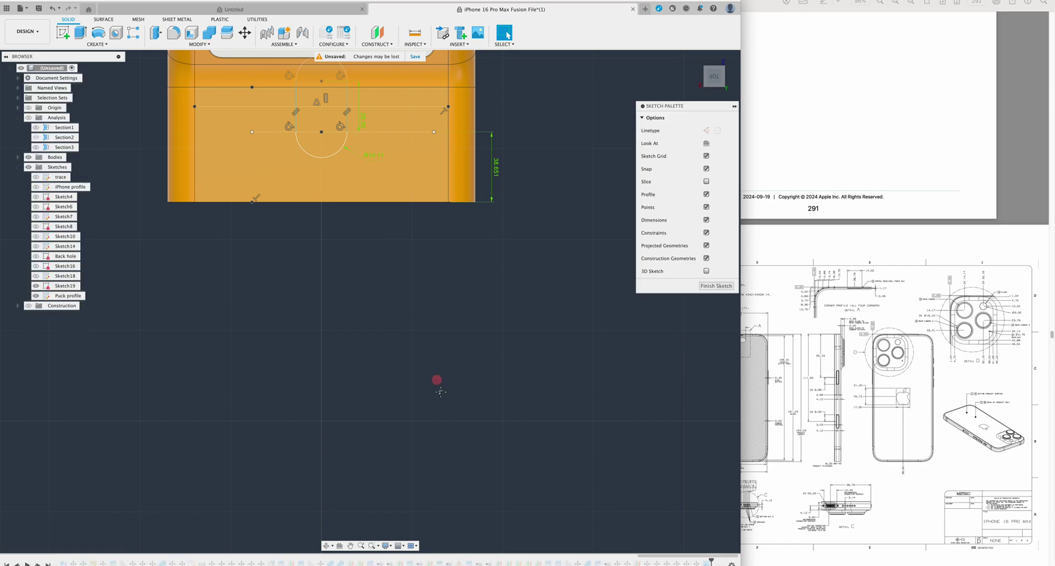
scroll(452, 452, up, 2)
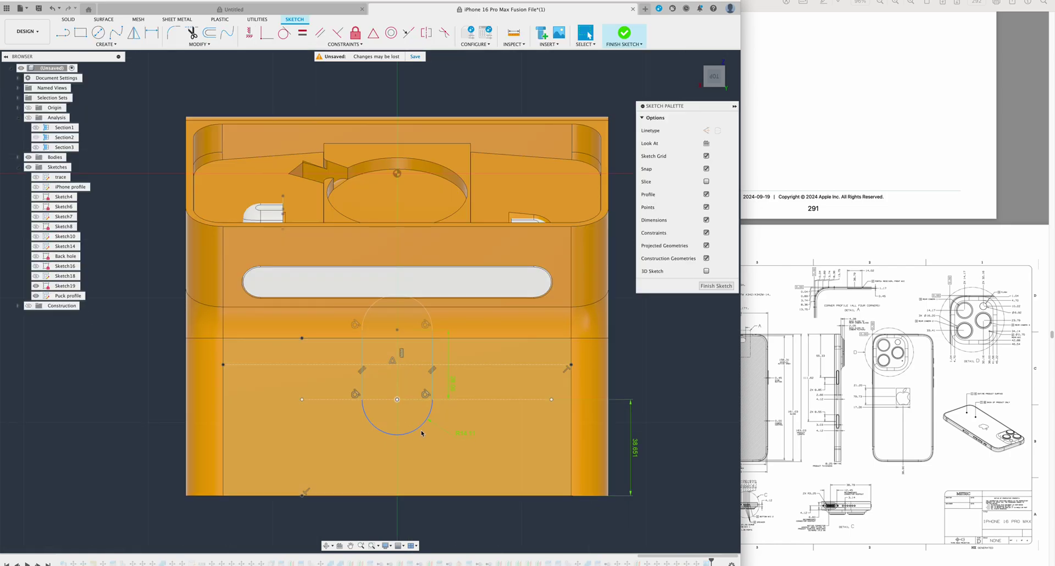
double_click(465, 434)
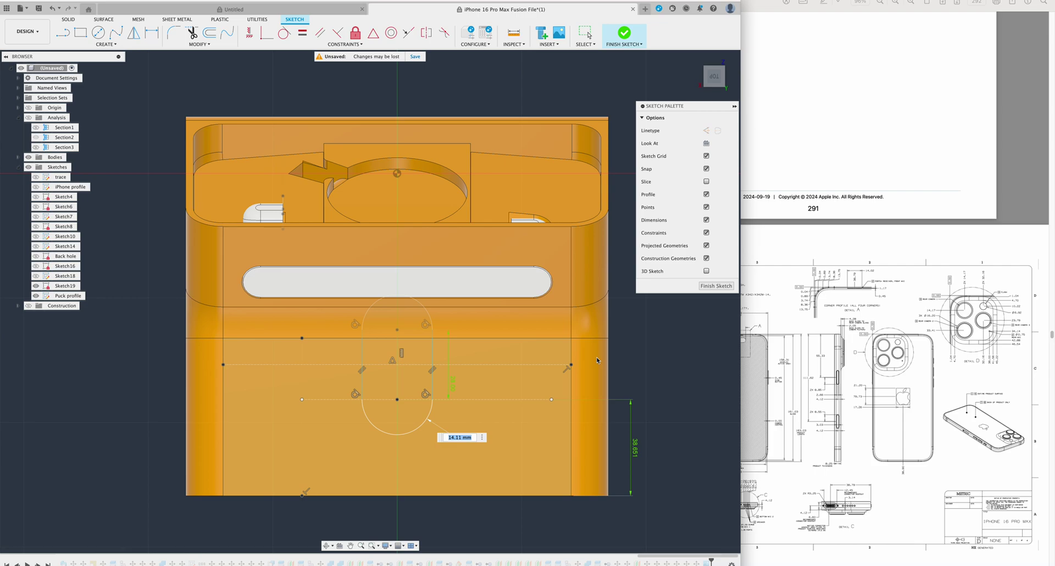
text(15)
key(Return)
key(Escape)
scroll(554, 338, down, 3)
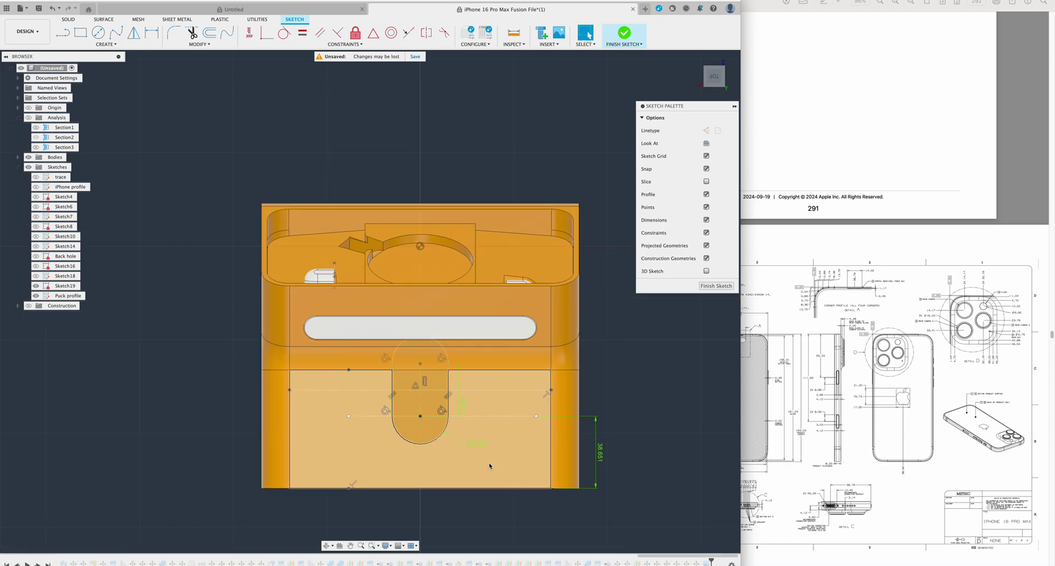
click(714, 286)
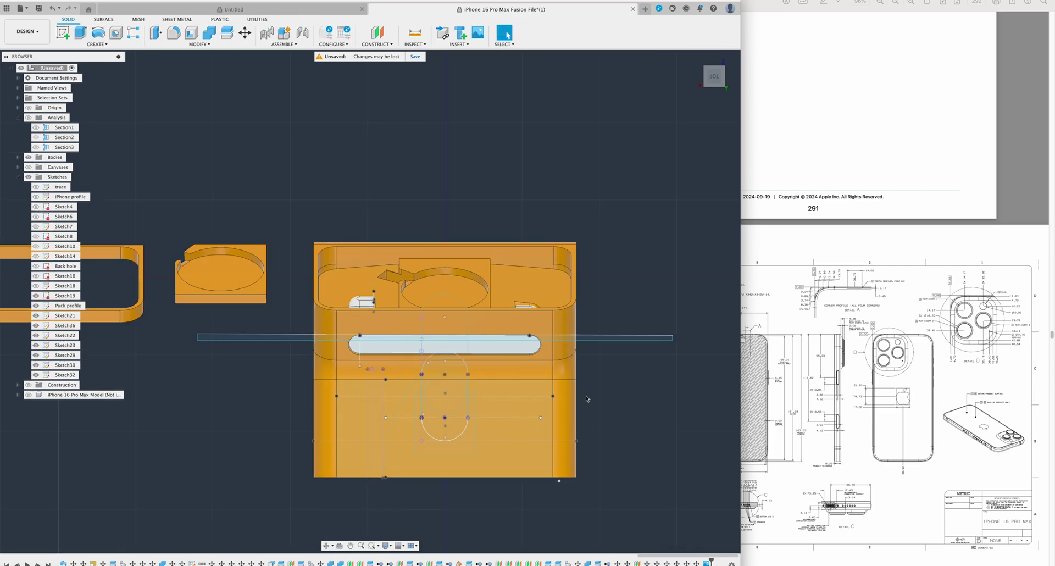
- View the dock's underside and check the radius of the sketch arc at the cable slot's end
shift+middle_drag(561, 428, 522, 379)
shift+middle_drag(541, 338, 330, 307)
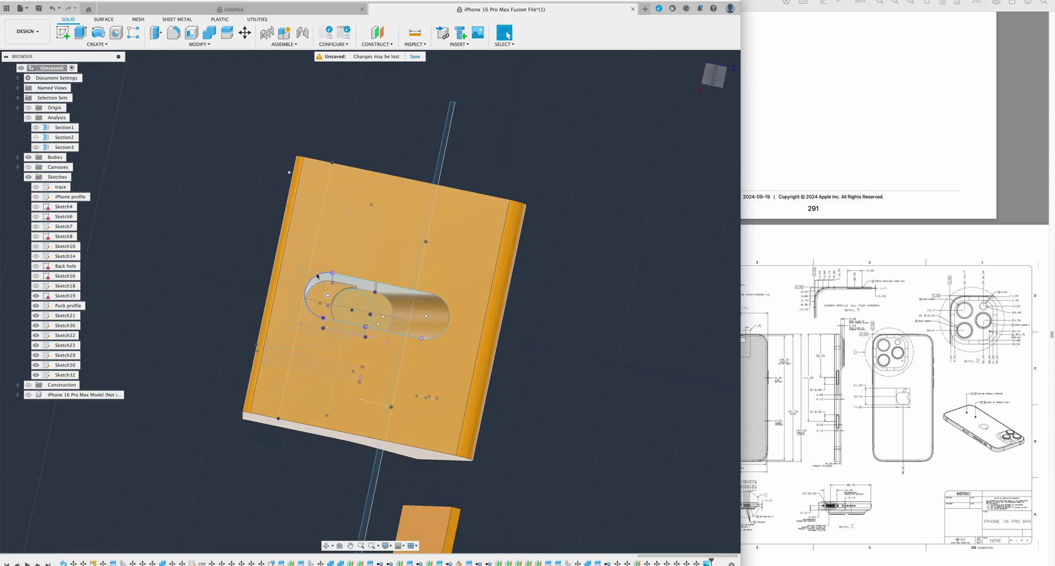
click(316, 278)
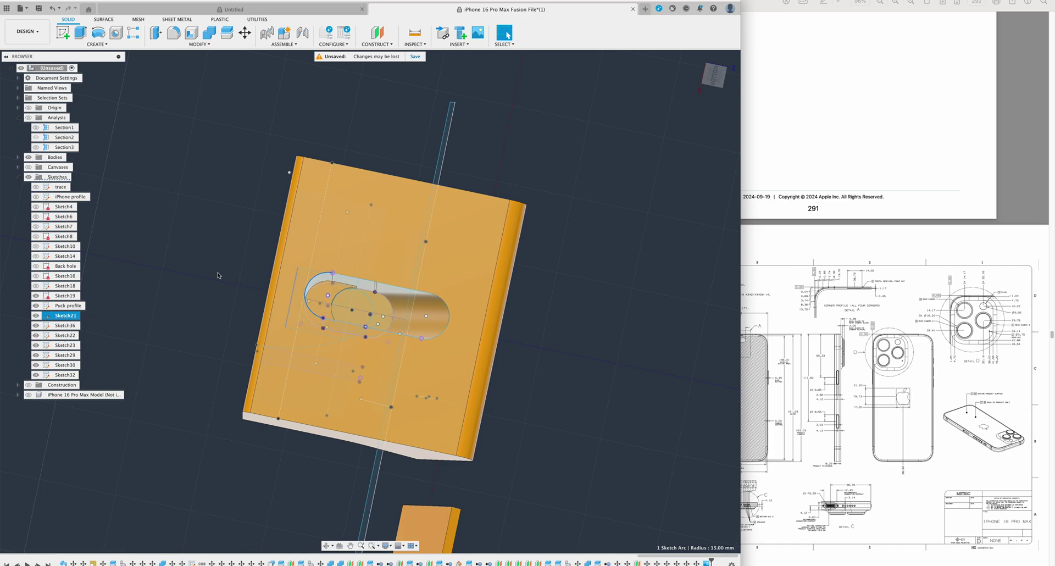
- Examine the dock and its separate parts from several sides and switch to the iPhone 16 Pro Max drawing in the PDF
shift+middle_drag(325, 283, 582, 434)
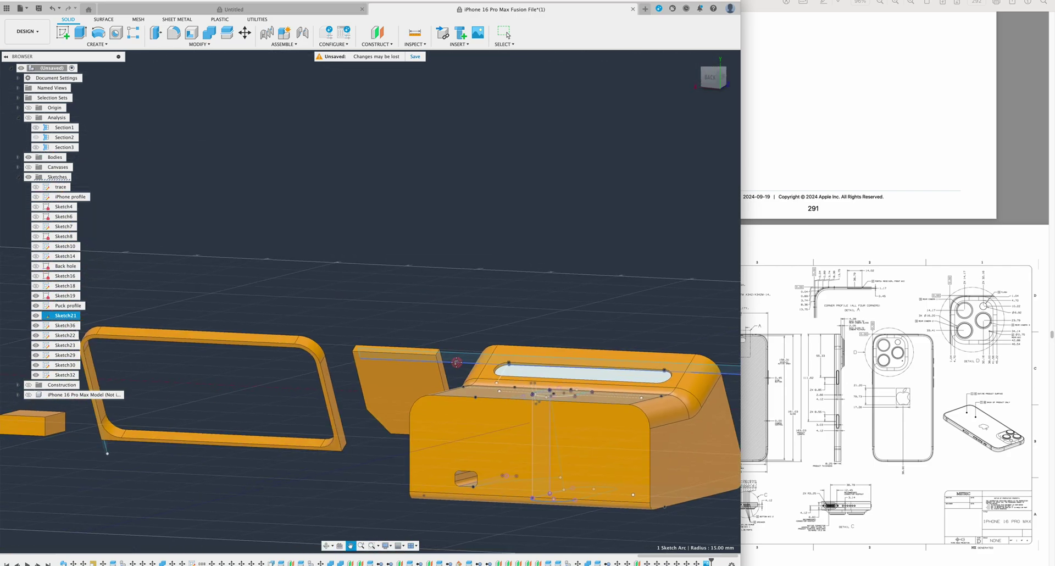
scroll(330, 379, down, 1)
shift+middle_drag(330, 380, 232, 365)
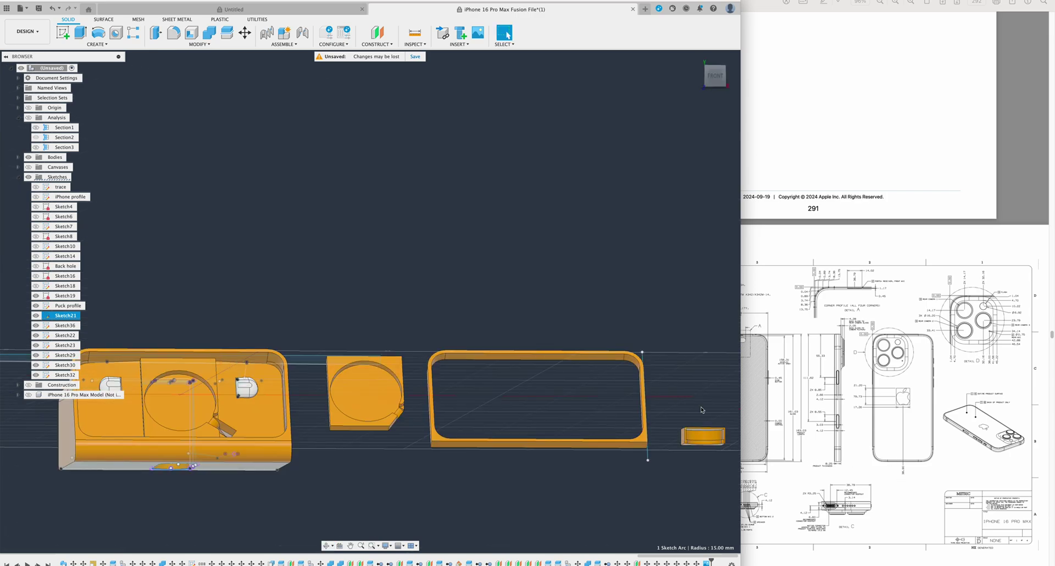
shift+middle_drag(702, 408, 652, 412)
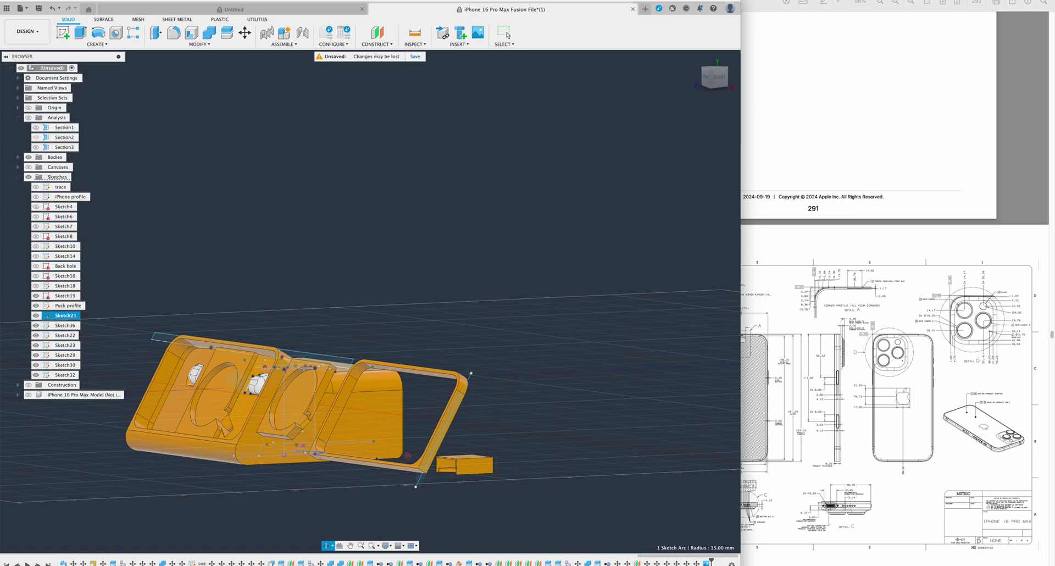
mouse_move(459, 471)
shift+middle_down()
mouse_move(450, 460)
mouse_move(466, 471)
shift+middle_up()
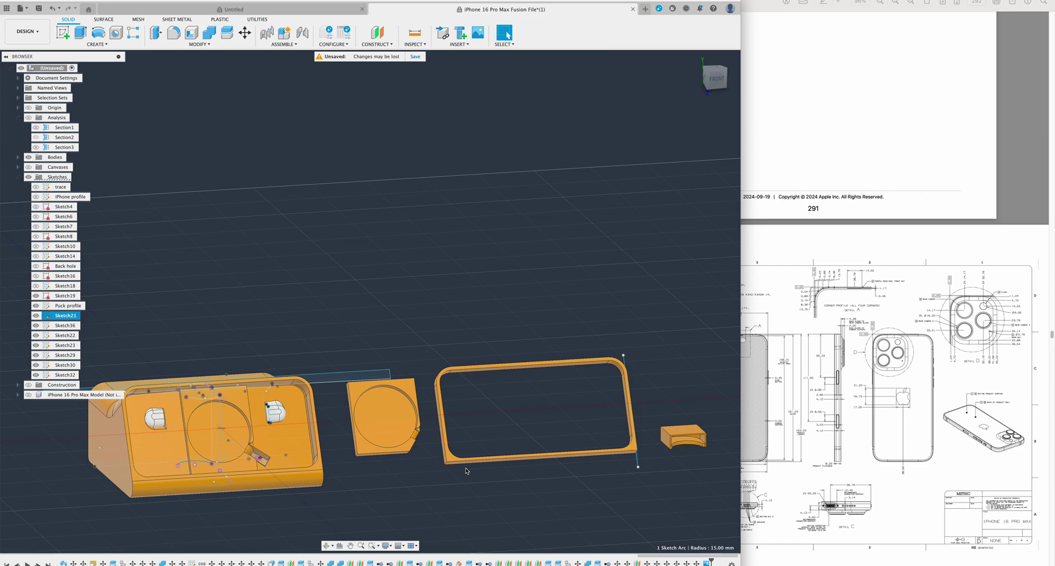
click(957, 405)
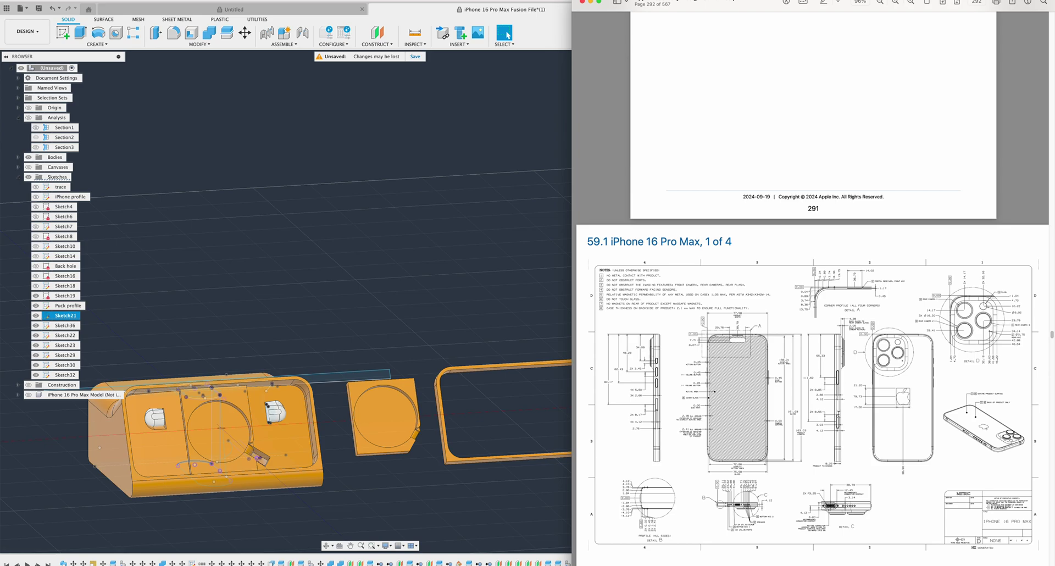